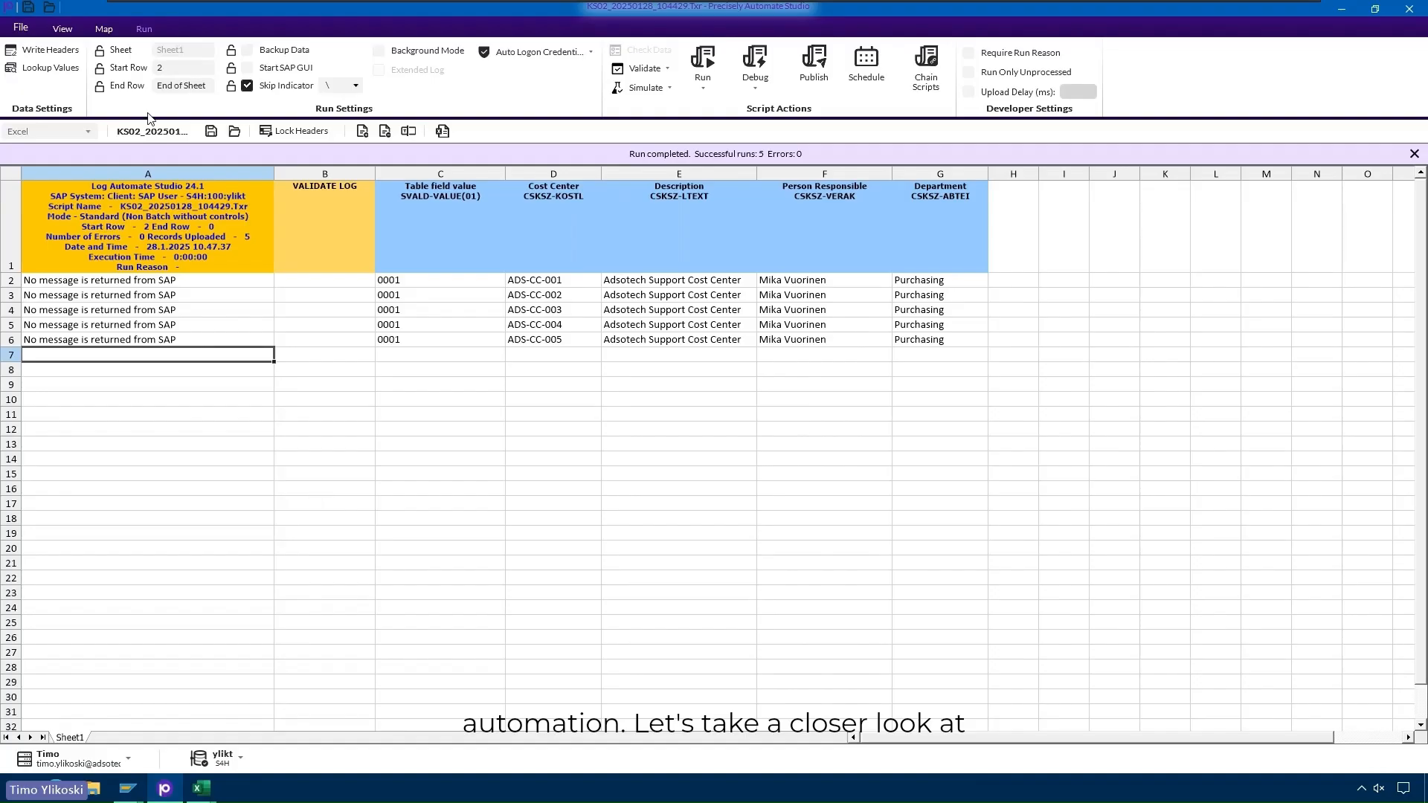
# - Show the File page's Recent Items, listing scripts such as KS02_20250128_104429.Txr
pyautogui.click(18, 31)
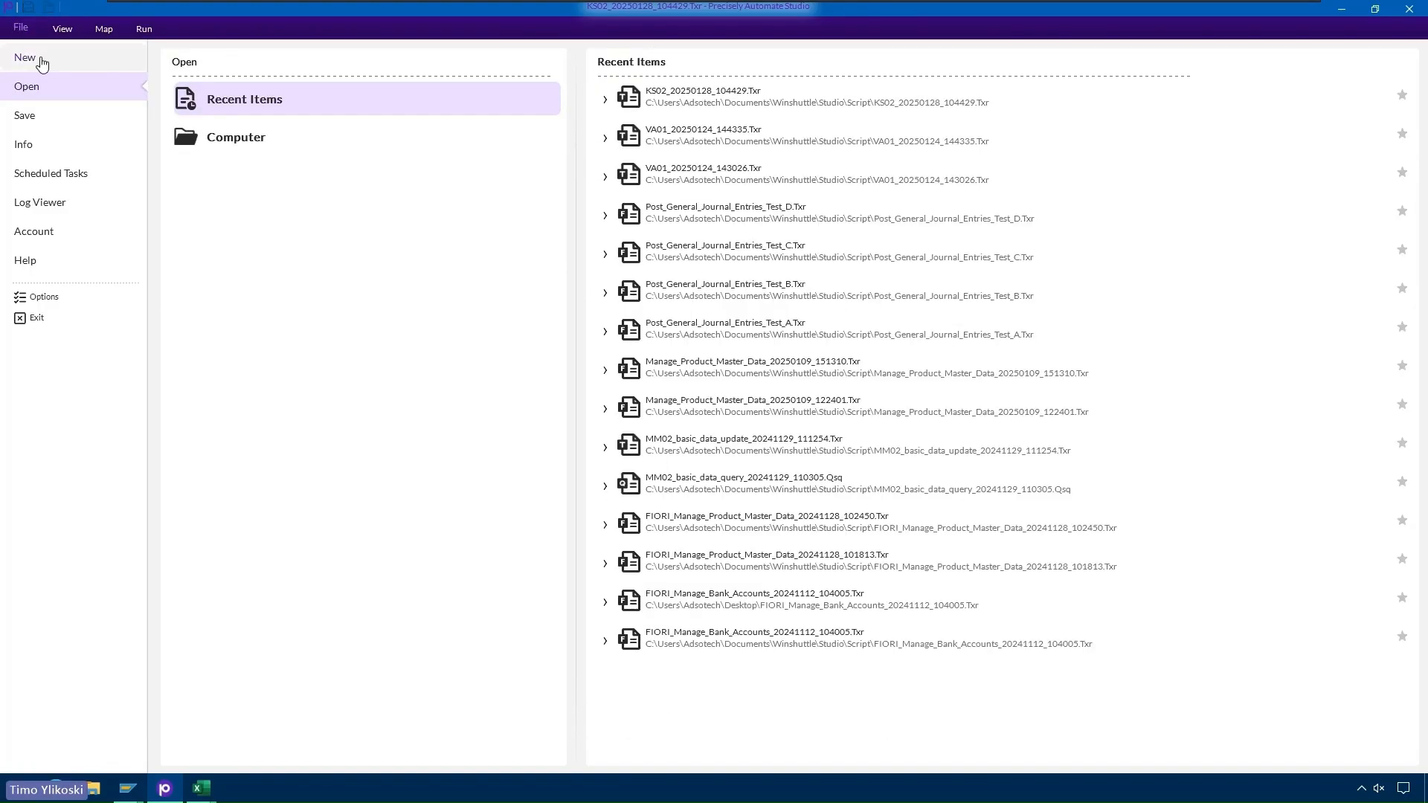
# - Go to the New page offering Transaction, Query, Direct, Fiori and GUI for HTML script types
pyautogui.click(41, 64)
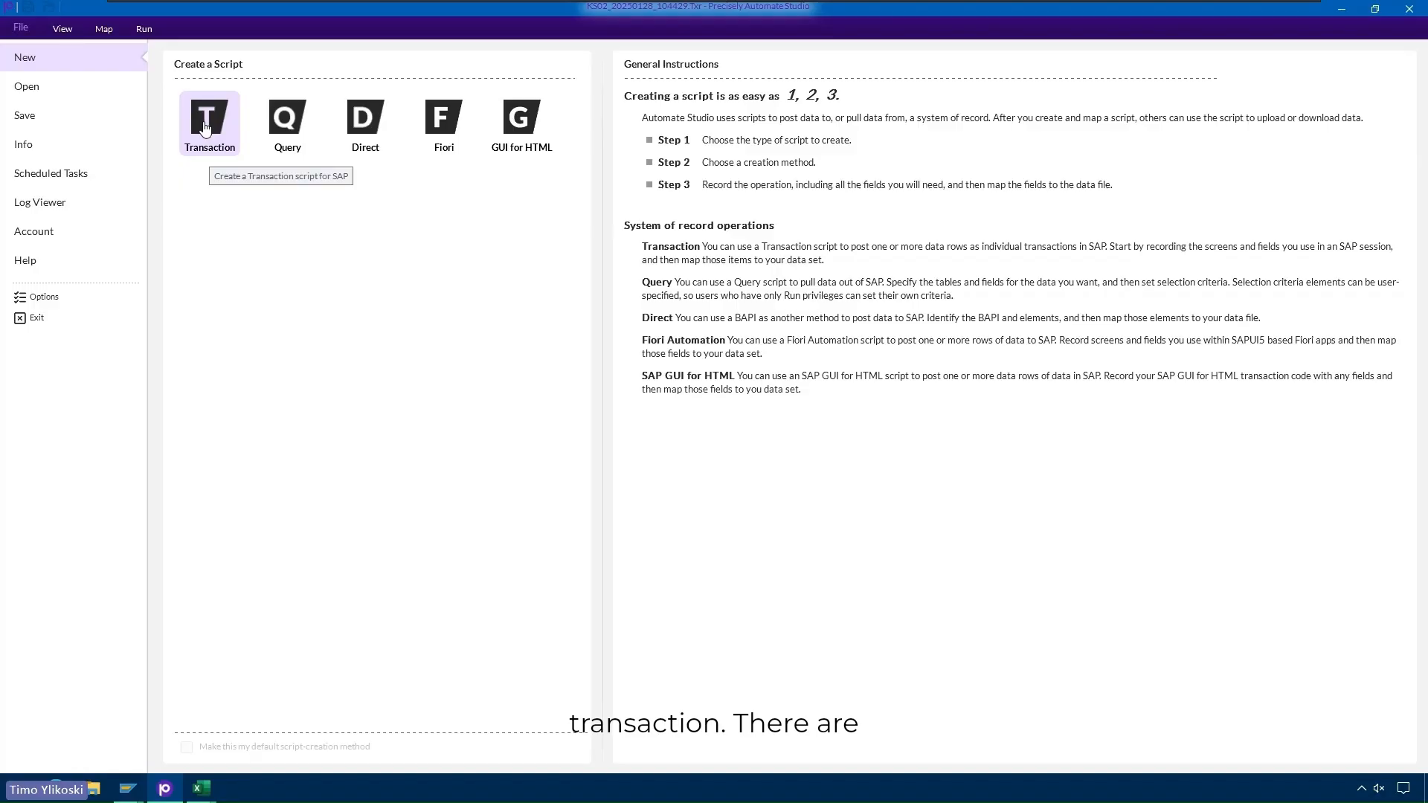
# - Discard the previous script's unsaved changes, compare script types, and select Transaction
pyautogui.click(294, 134)
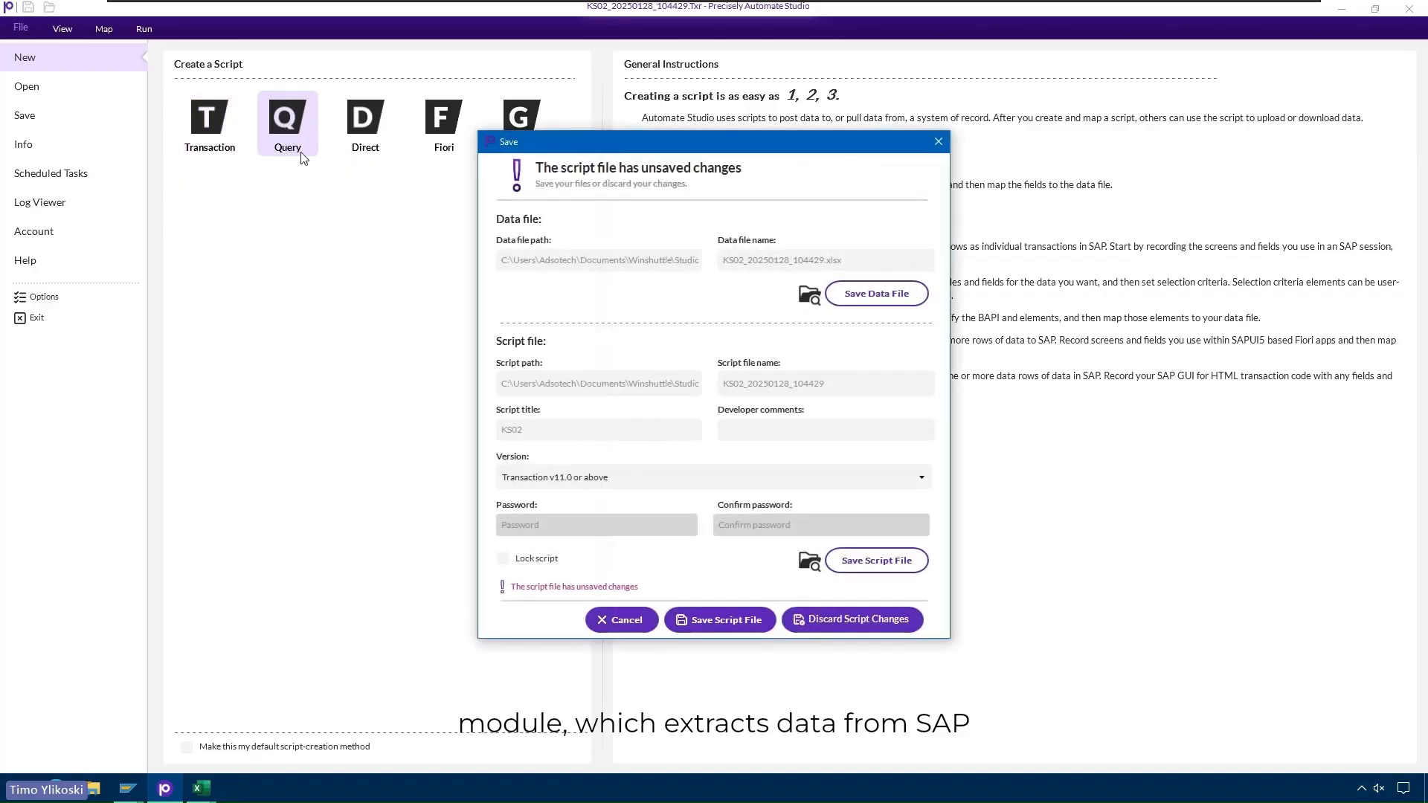
pyautogui.click(848, 620)
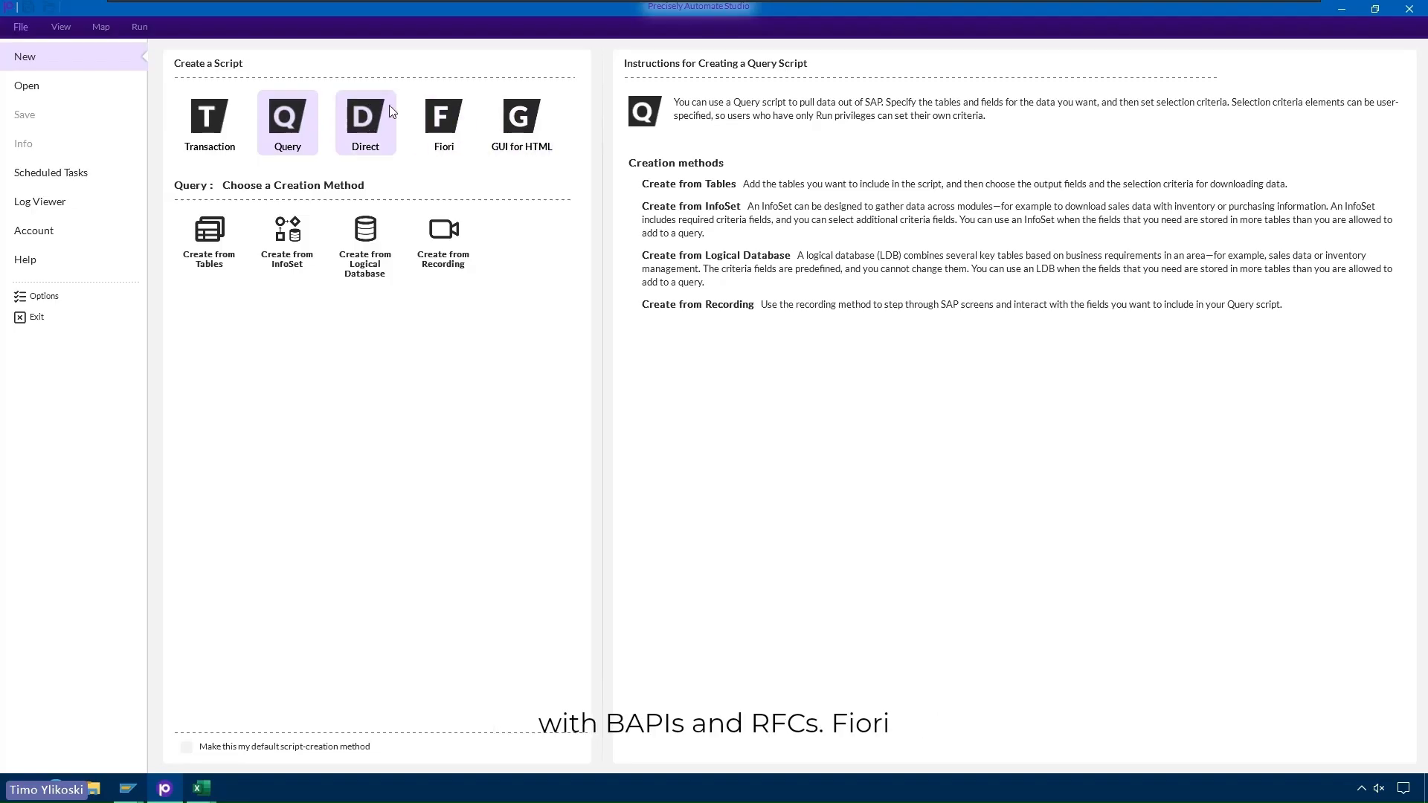
pyautogui.click(370, 125)
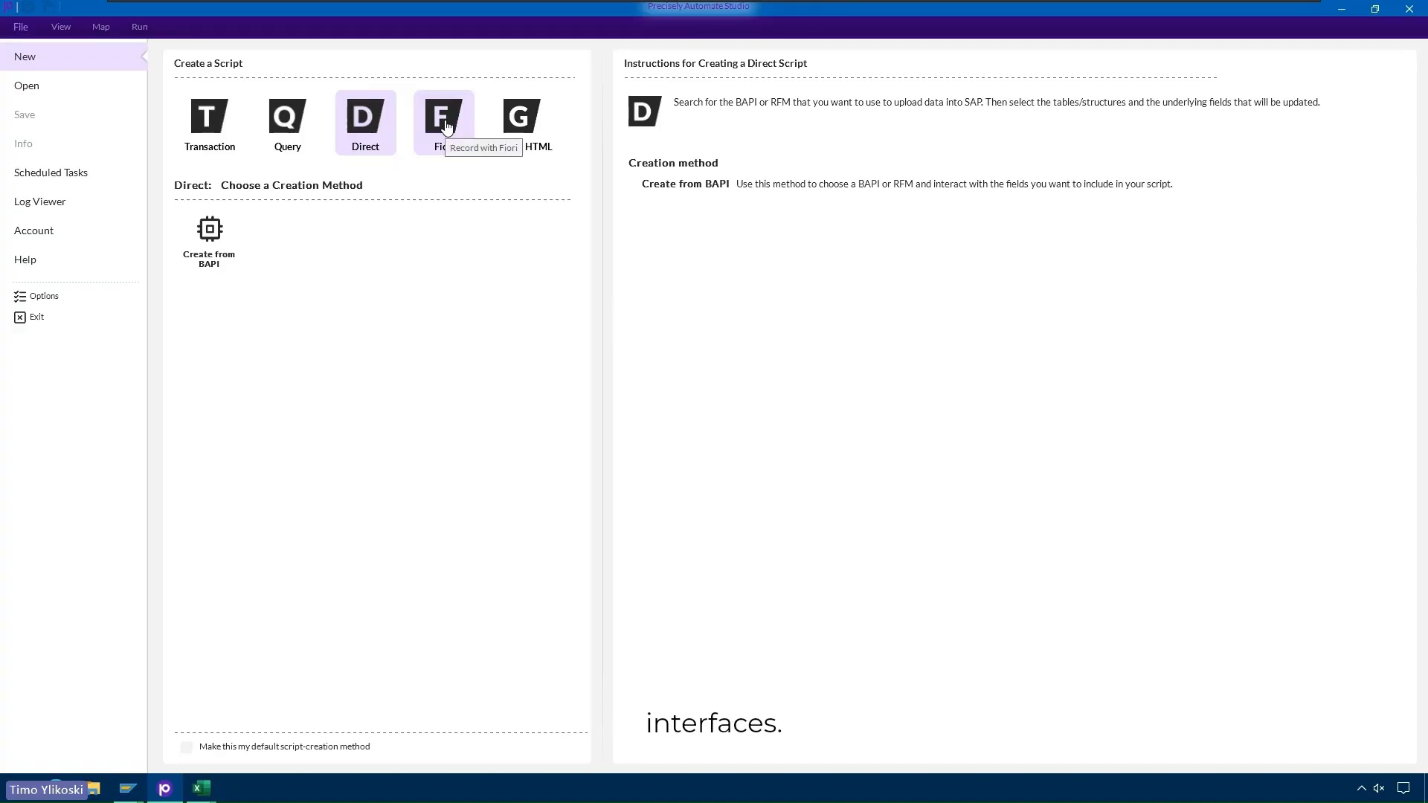
pyautogui.click(521, 120)
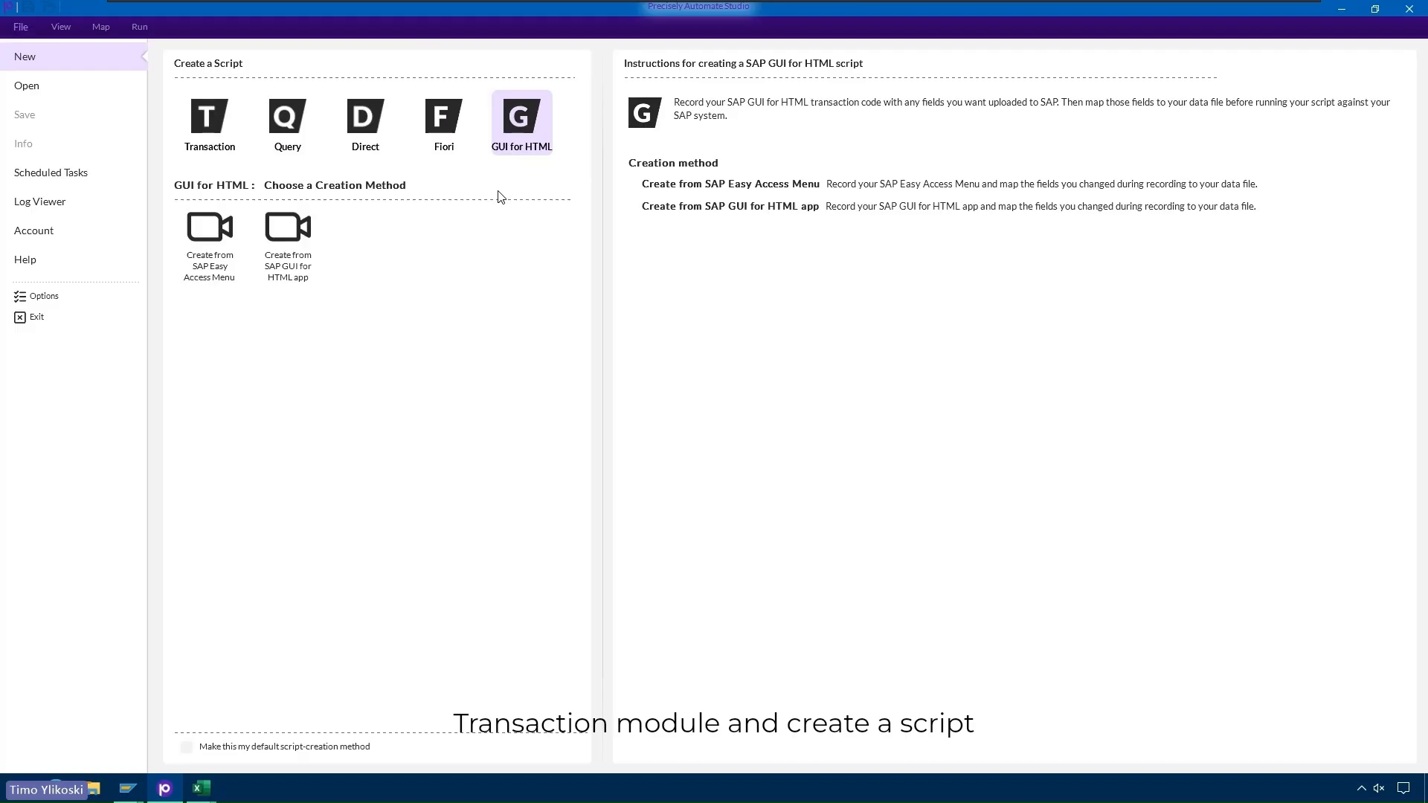
pyautogui.click(206, 128)
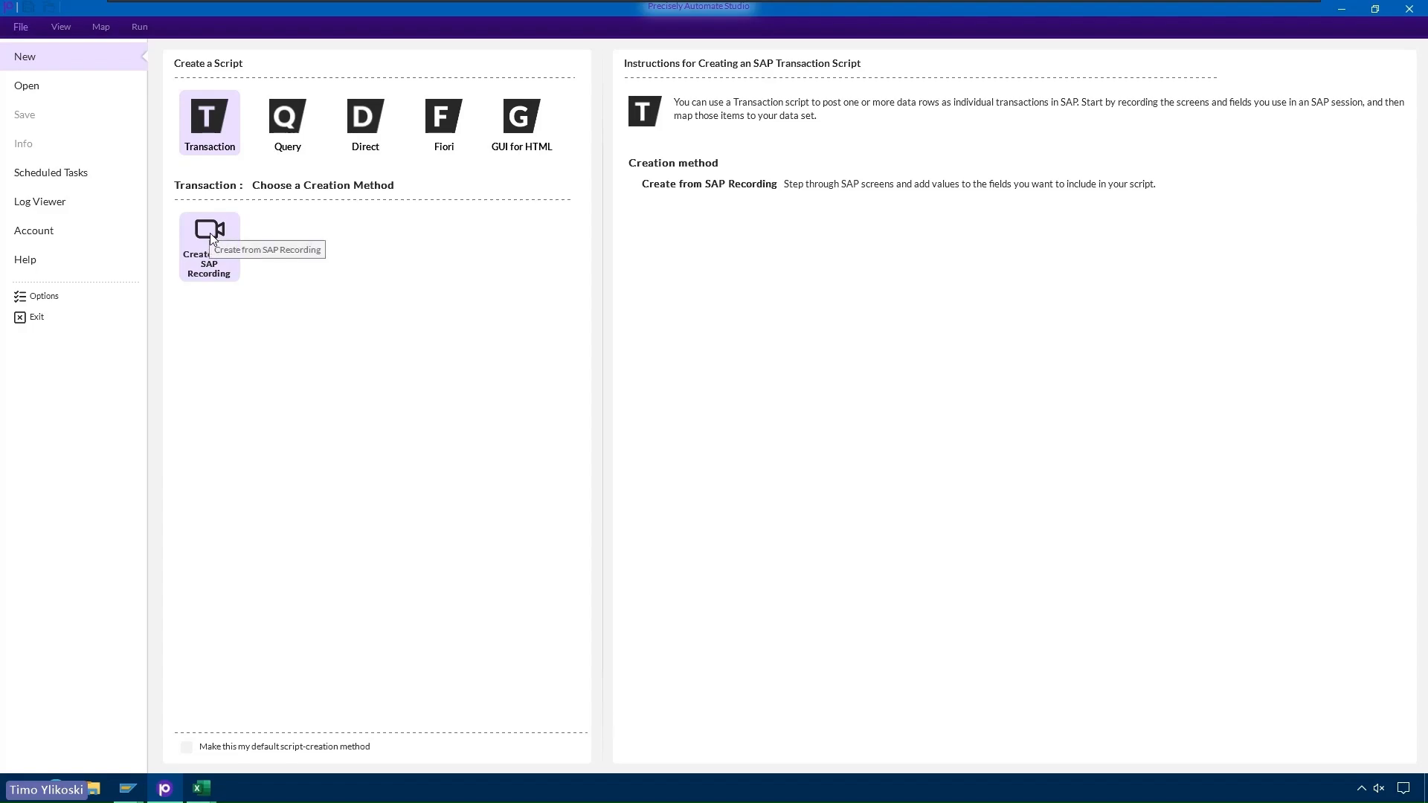
# - Start an SAP recording for transaction code KS02
pyautogui.click(212, 253)
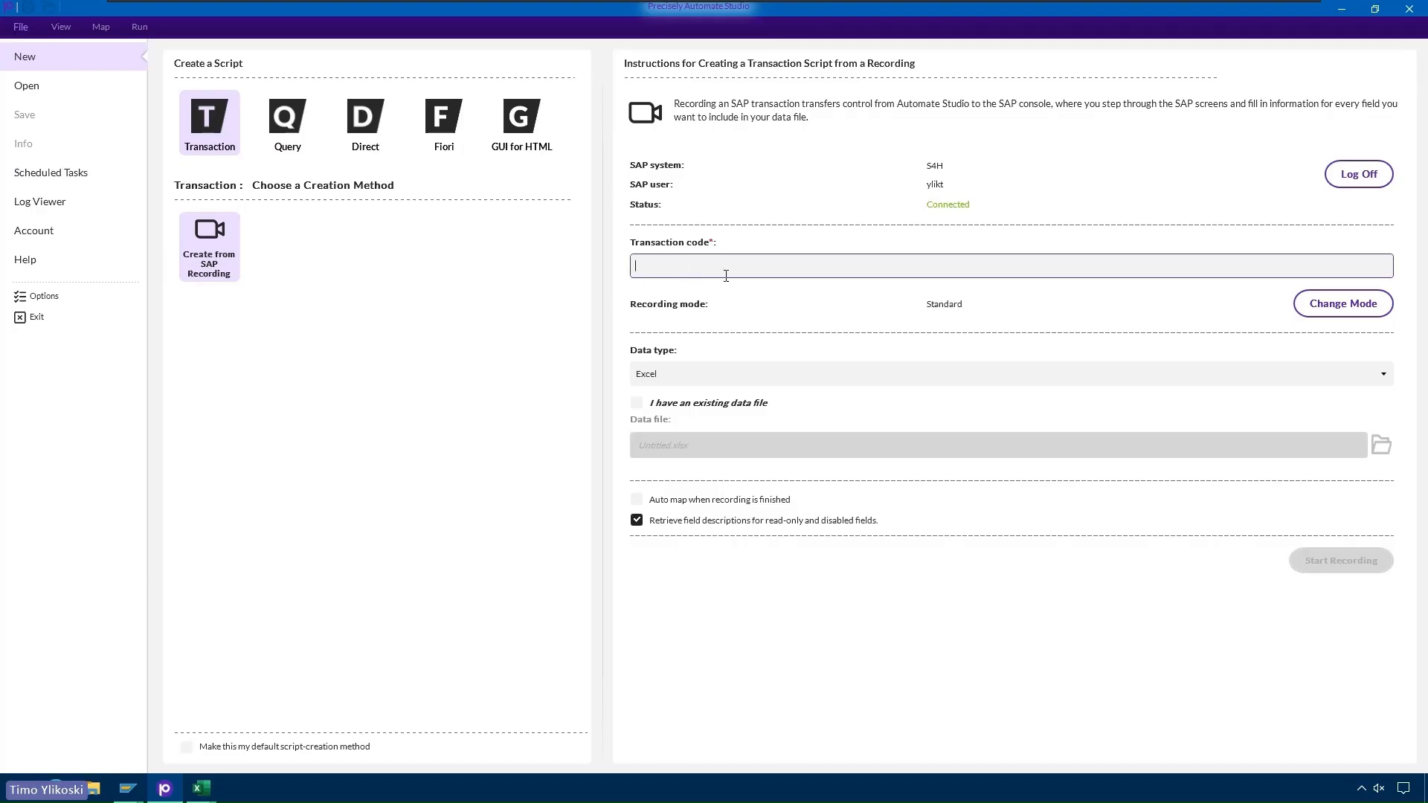
pyautogui.write('kS02')
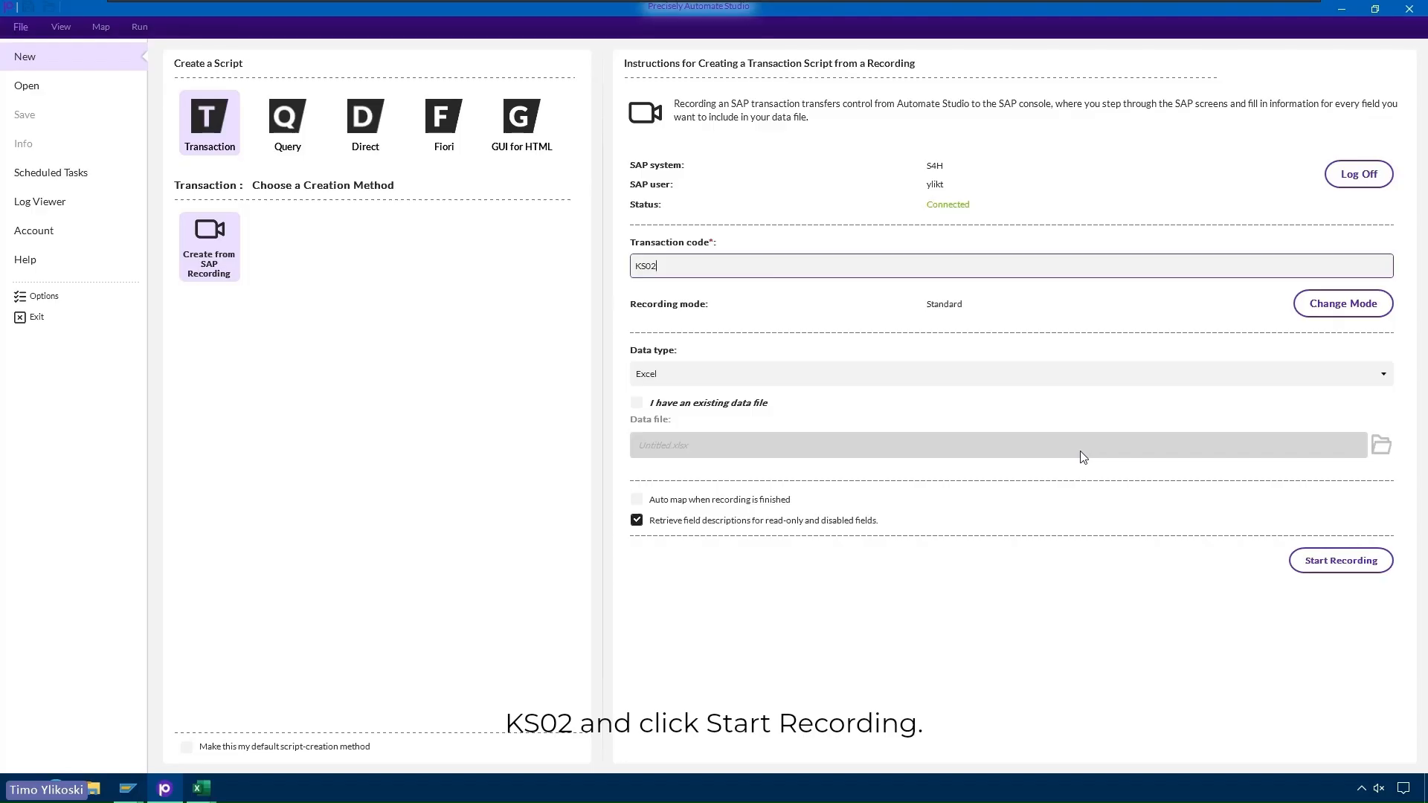
pyautogui.click(1324, 570)
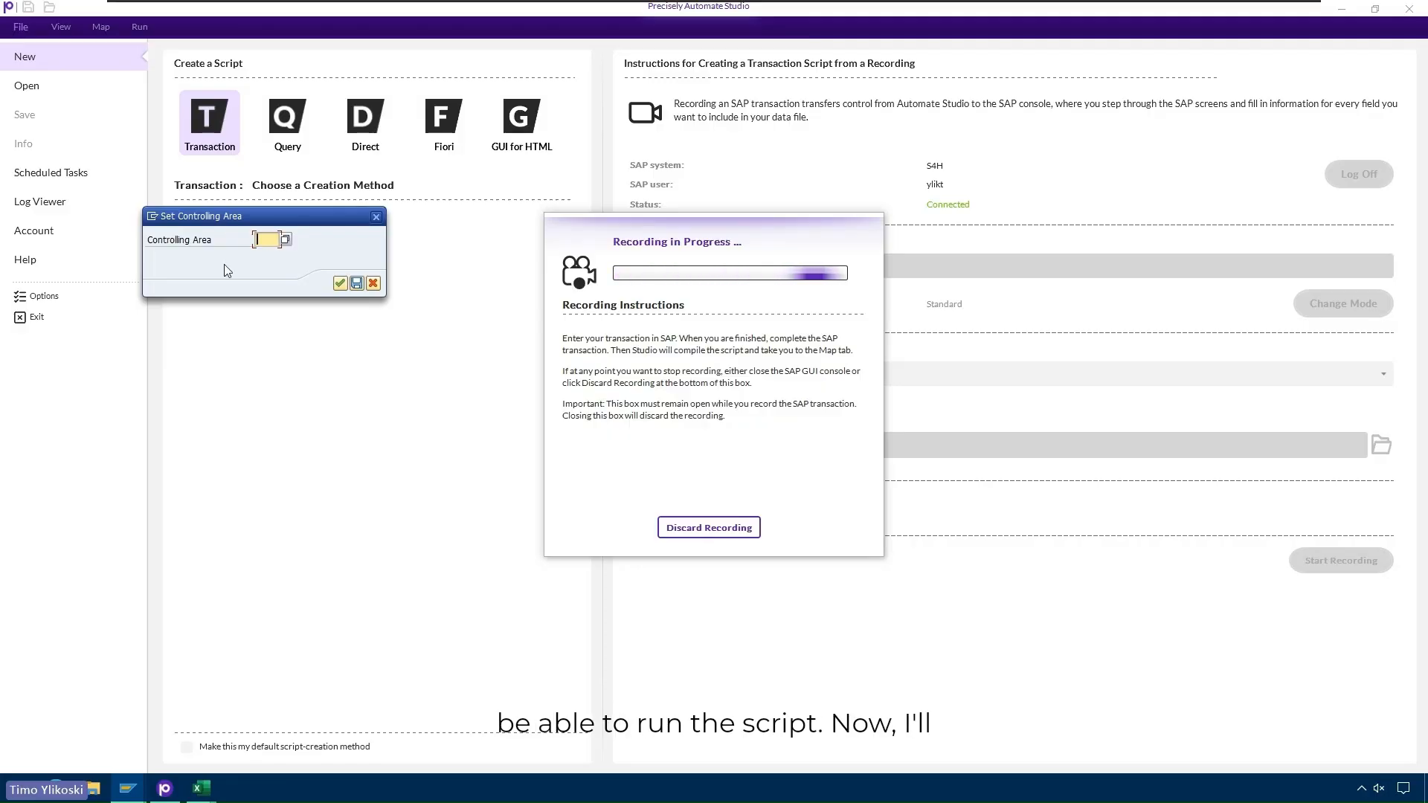
# - Set controlling area 0001 to reach the Change Cost Center initial screen
pyautogui.write('00')
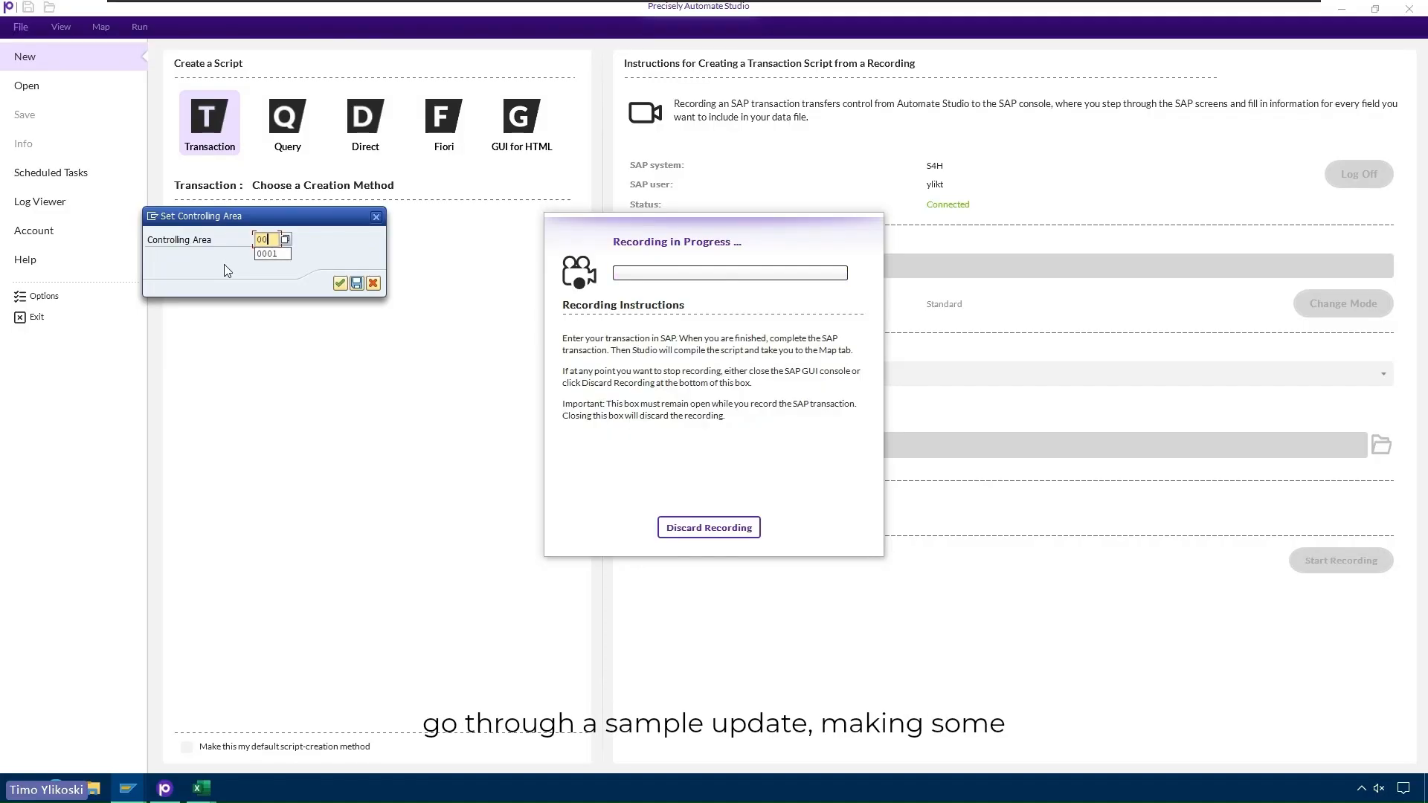
pyautogui.write('01')
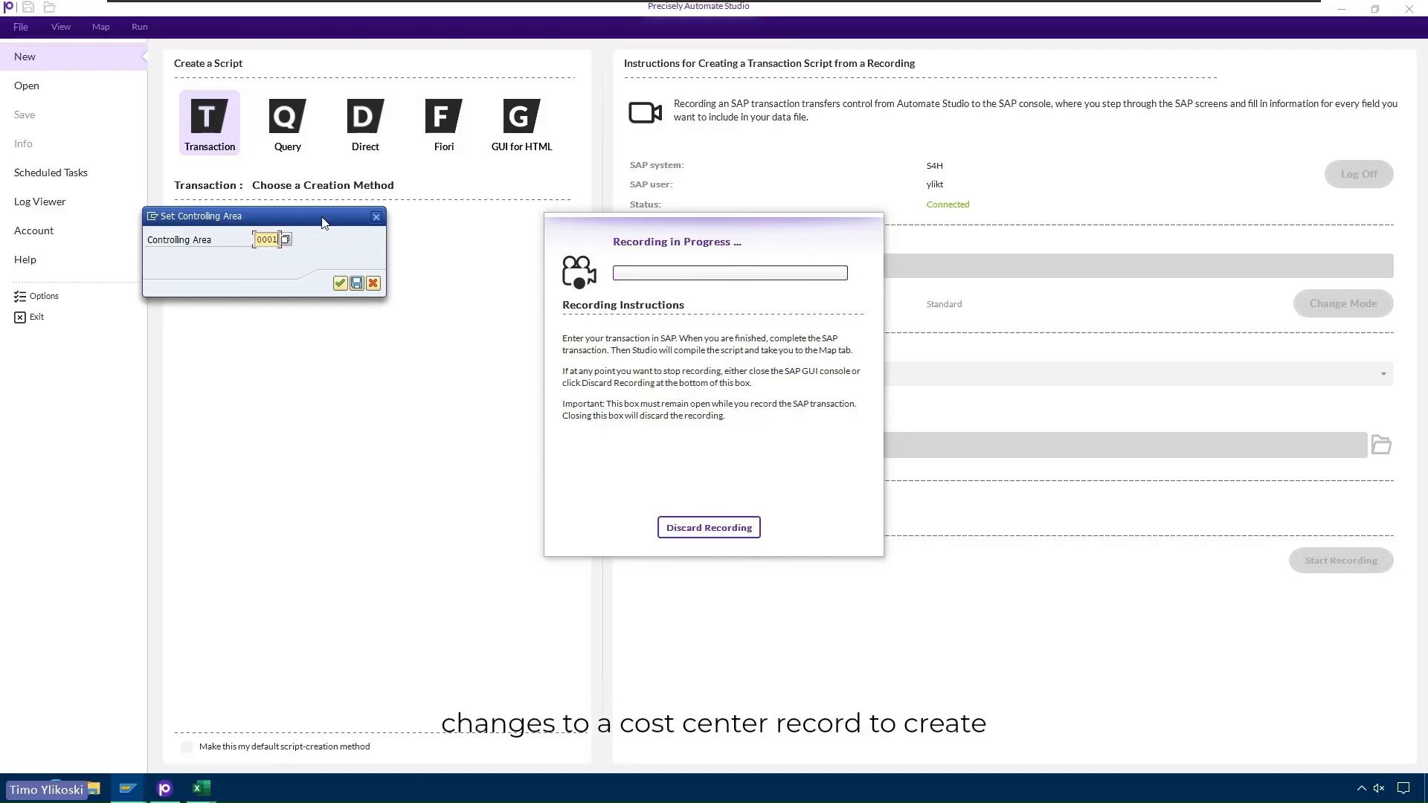
pyautogui.click(339, 283)
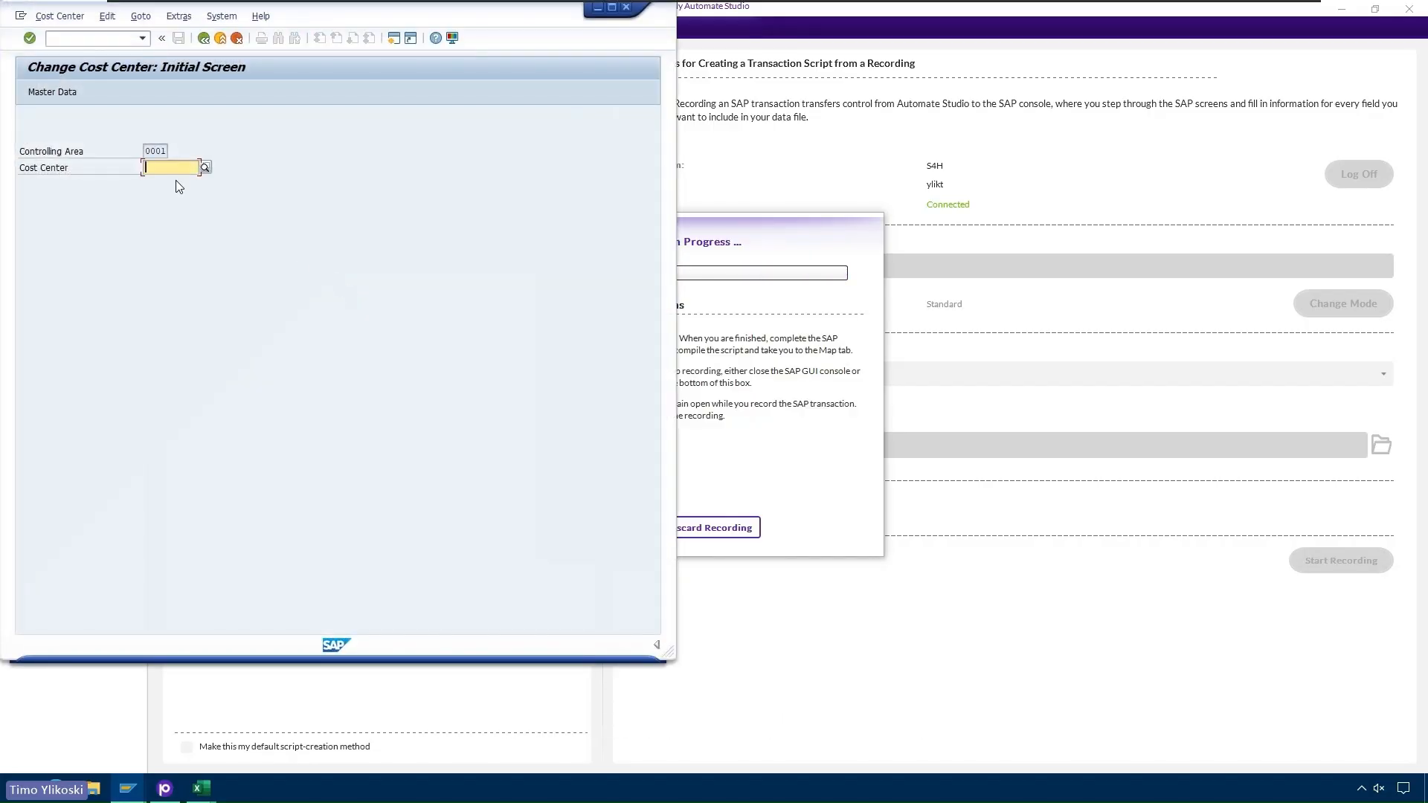
# - Append ' test' to ADS-CC-001's description, replace its person responsible, and save on exit
pyautogui.write('ADS')
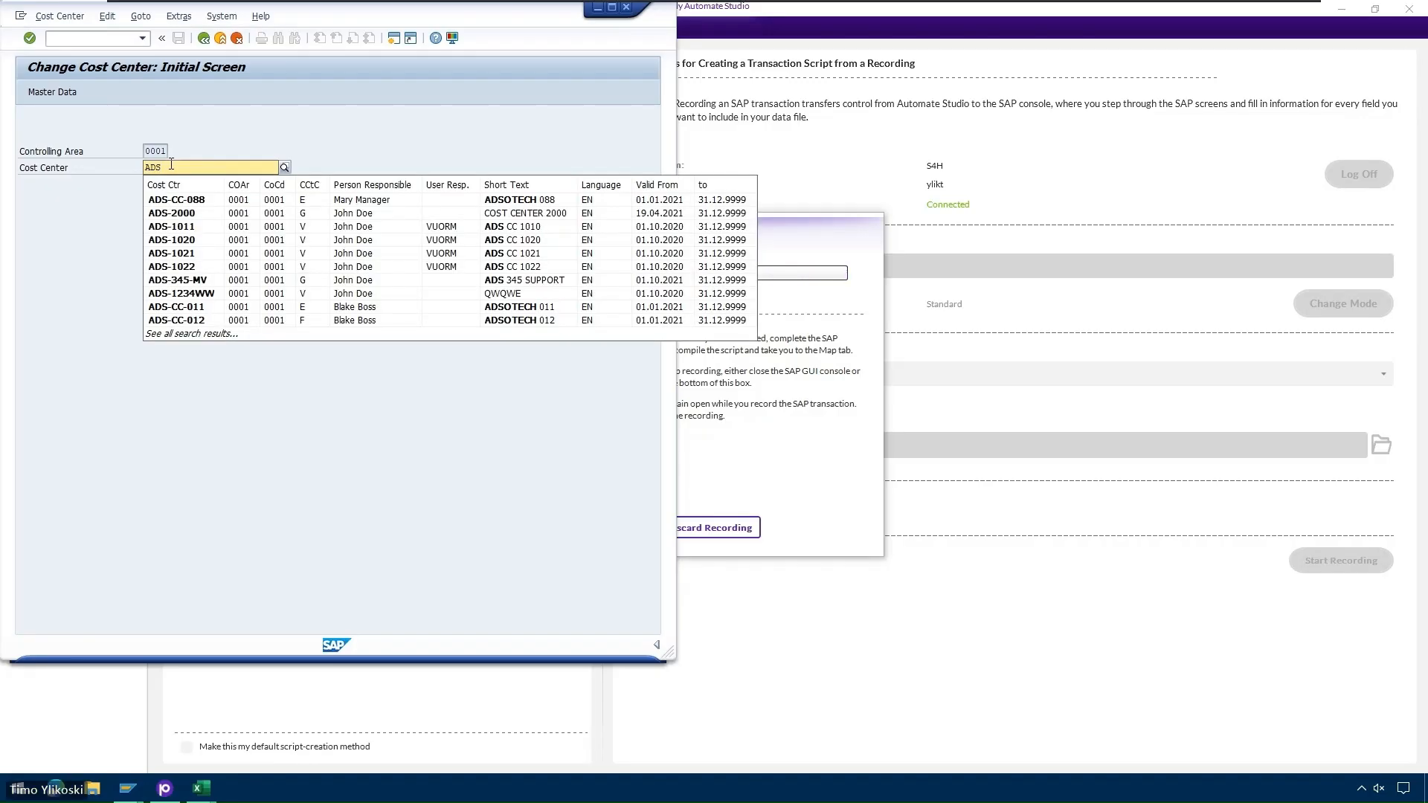
pyautogui.write('-CC-001')
pyautogui.press('Return')
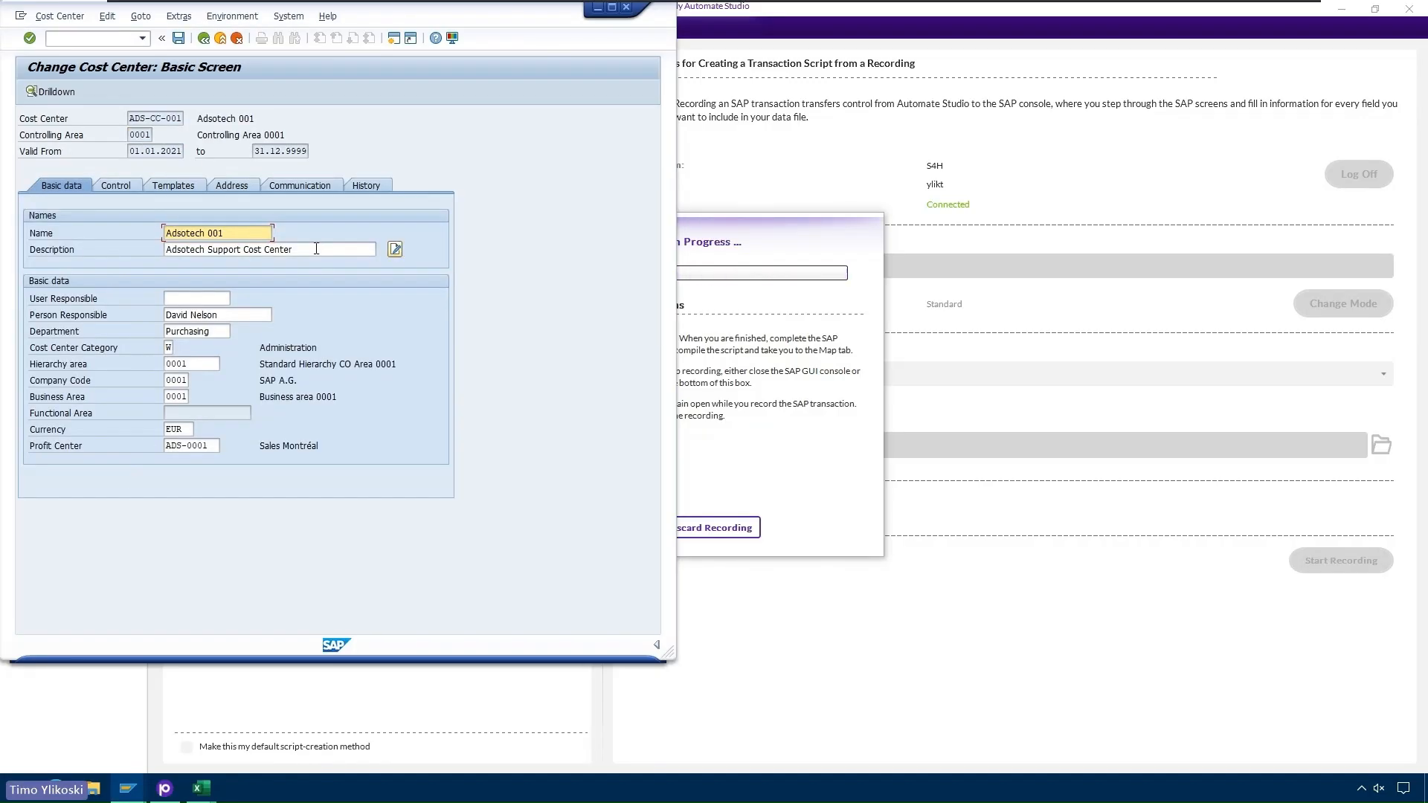
pyautogui.click(325, 248)
pyautogui.write('test')
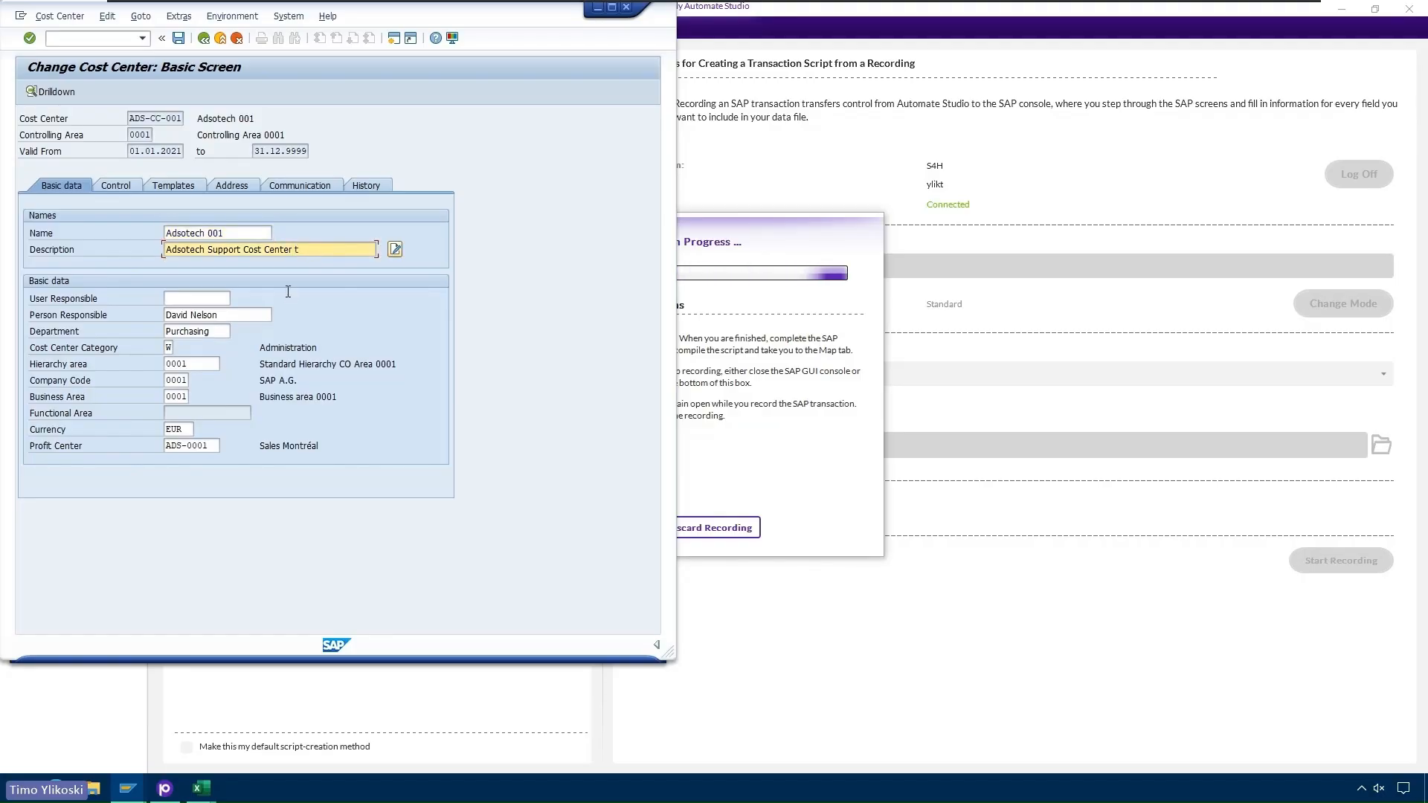
pyautogui.press('Tab')
pyautogui.press('Tab')
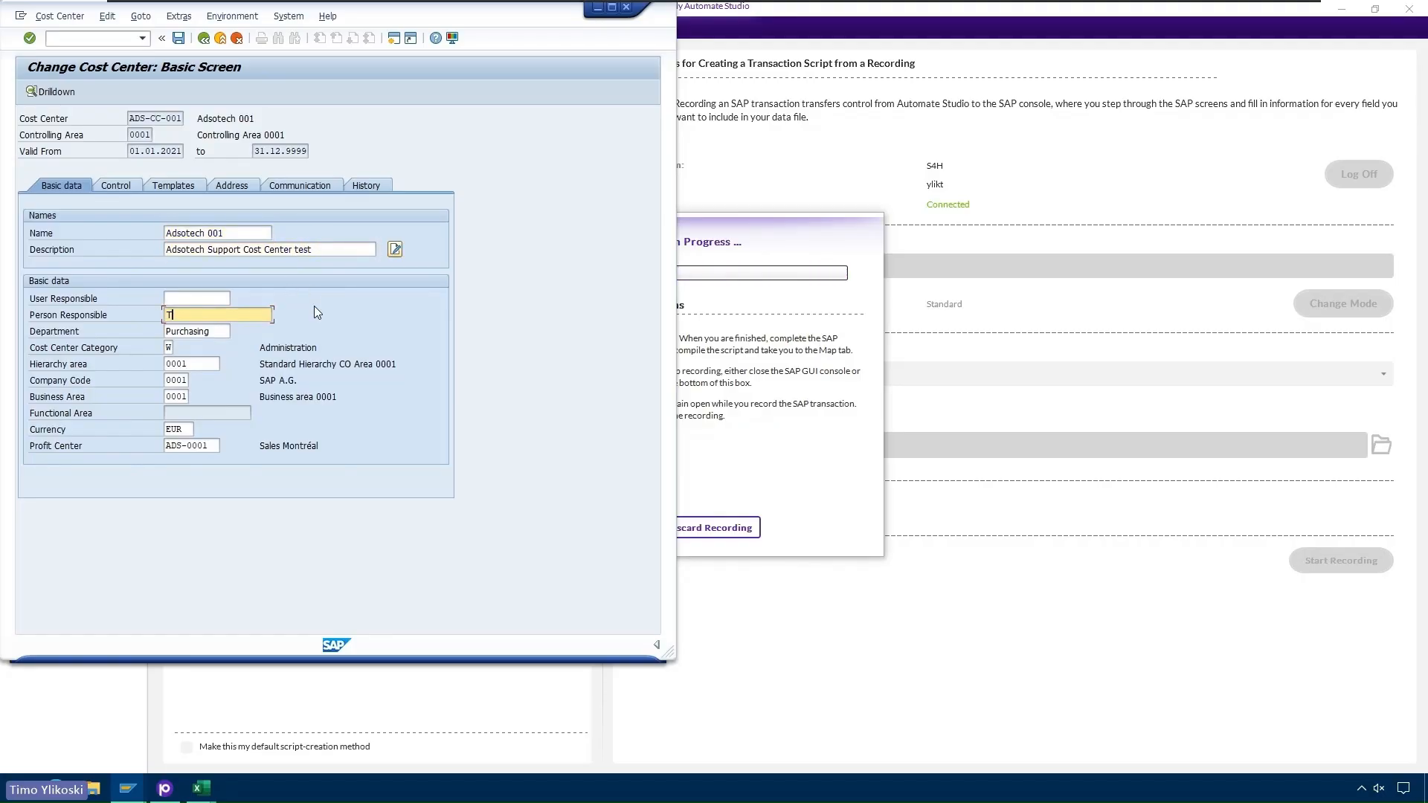
pyautogui.press('Tab')
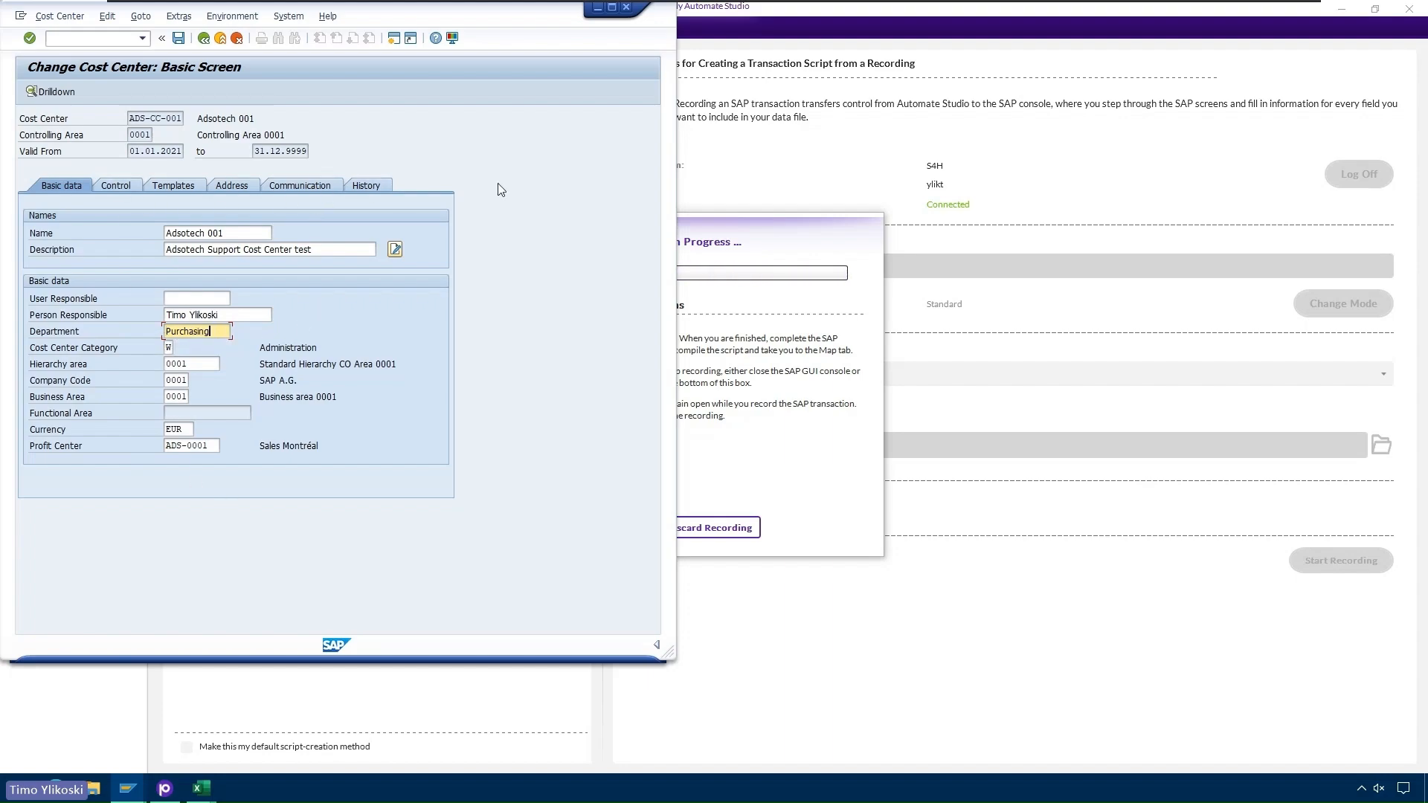
pyautogui.click(204, 39)
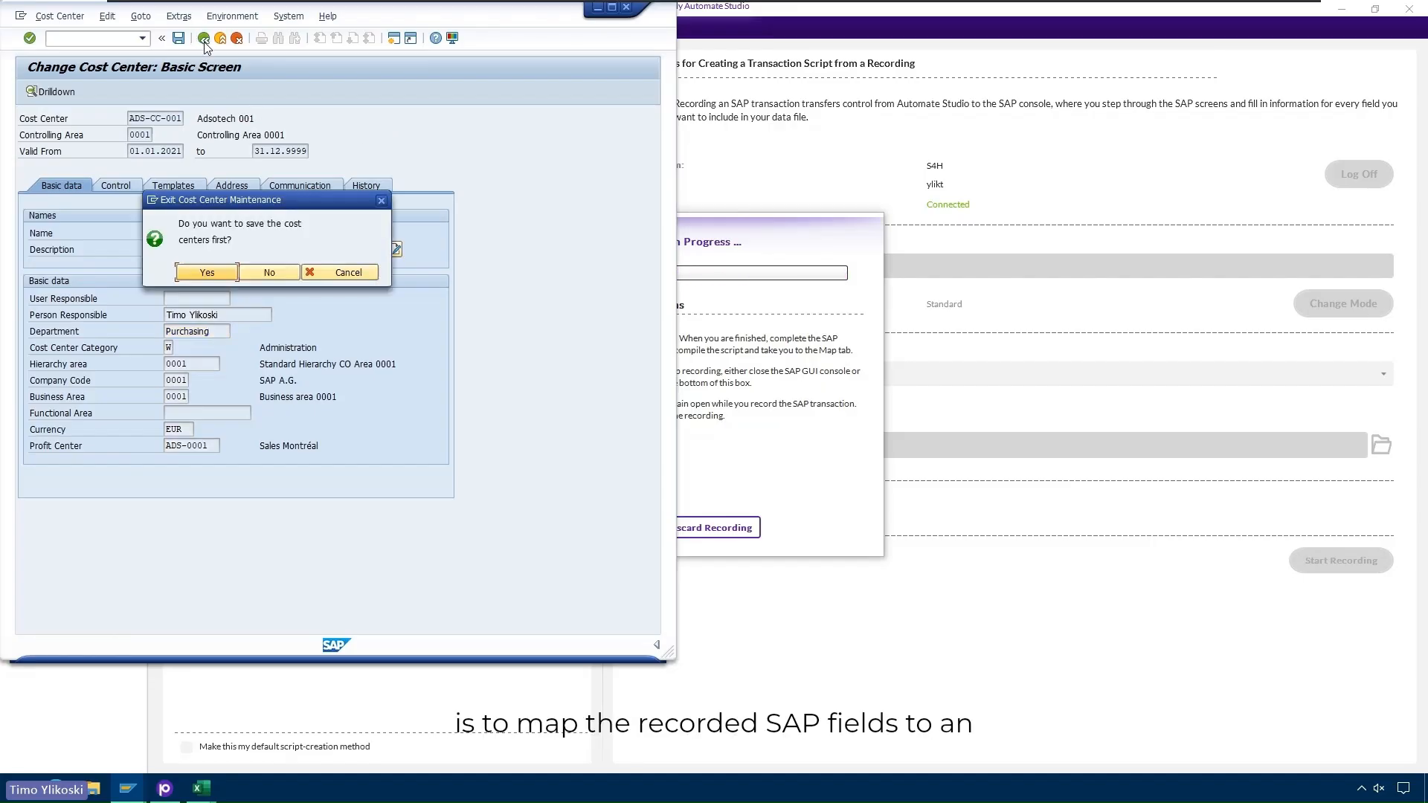
pyautogui.click(207, 273)
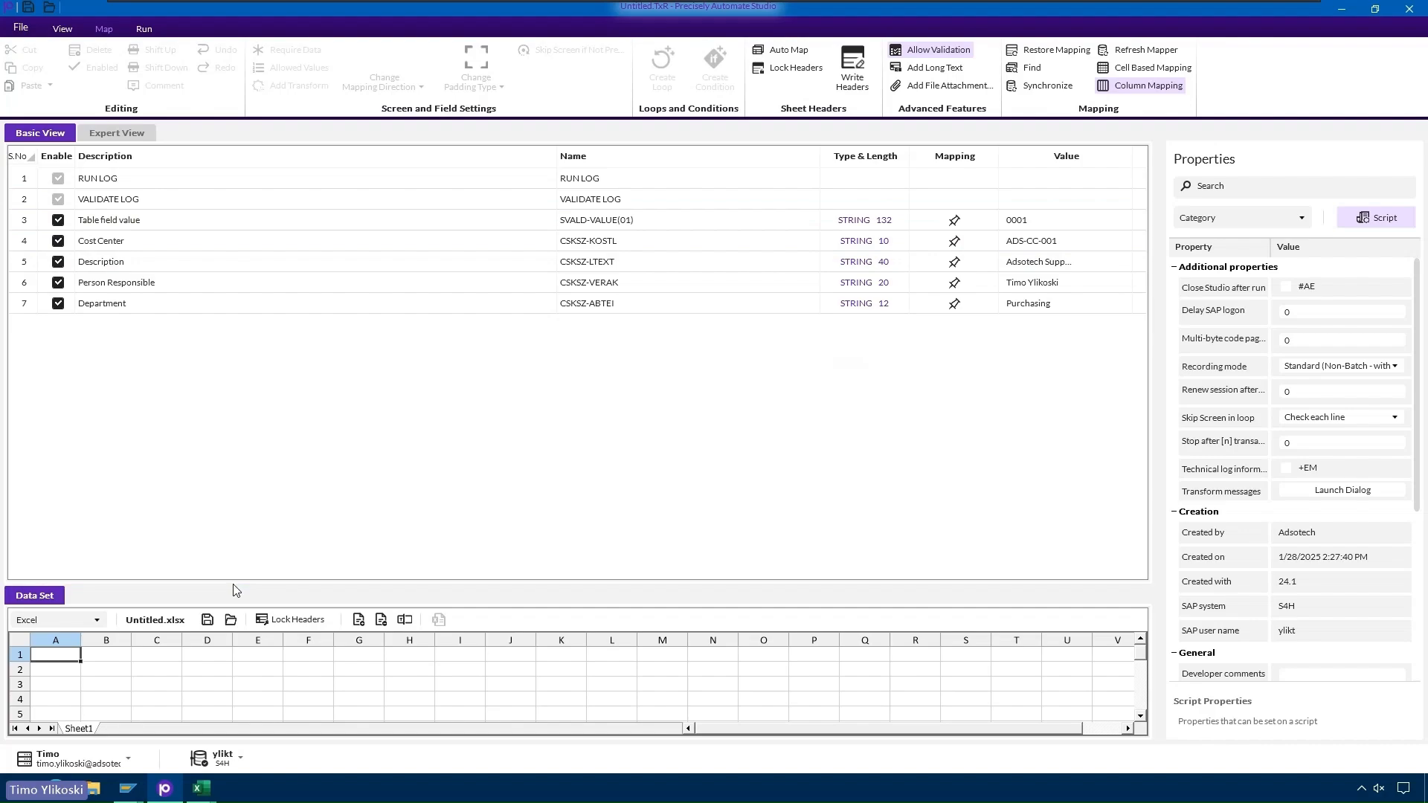
# - Enlarge the empty Untitled.xlsx sheet below the captured KS02 field list
pyautogui.moveTo(234, 587); pyautogui.dragTo(225, 483)
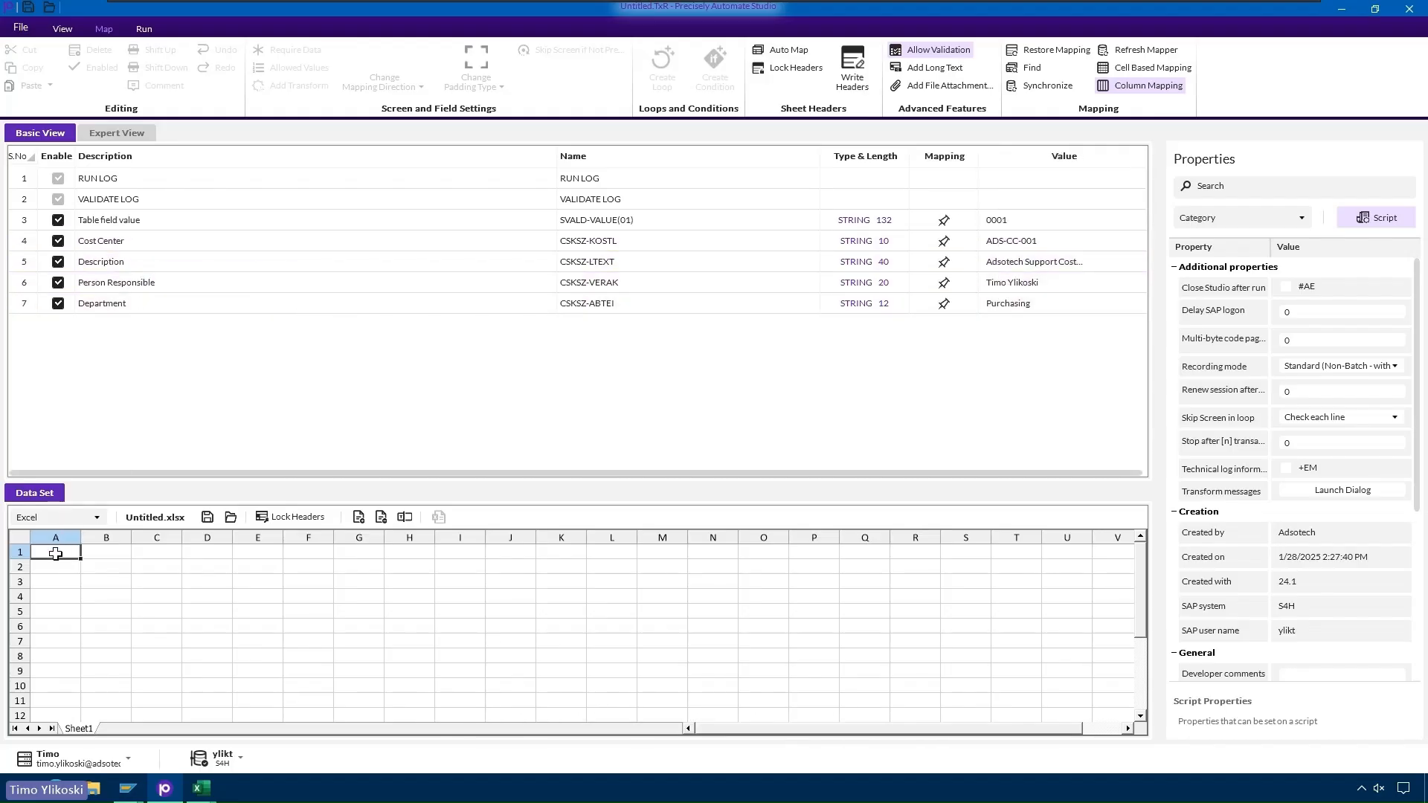
# - Map sheet columns A–D to Cost Center, Person Responsible, Department and Description, widening column D
pyautogui.moveTo(56, 551); pyautogui.dragTo(108, 248)
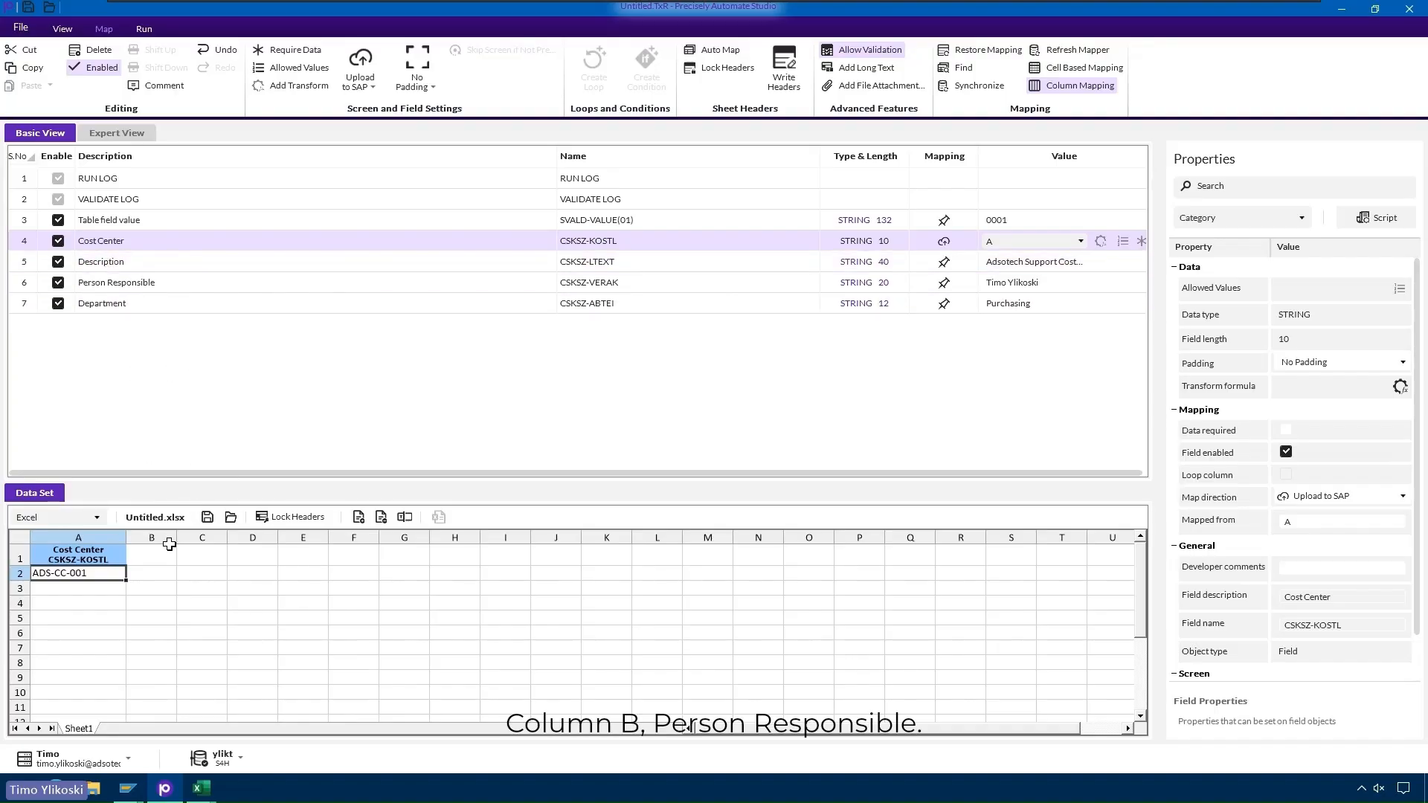
pyautogui.moveTo(157, 556); pyautogui.dragTo(125, 289)
pyautogui.click(283, 557)
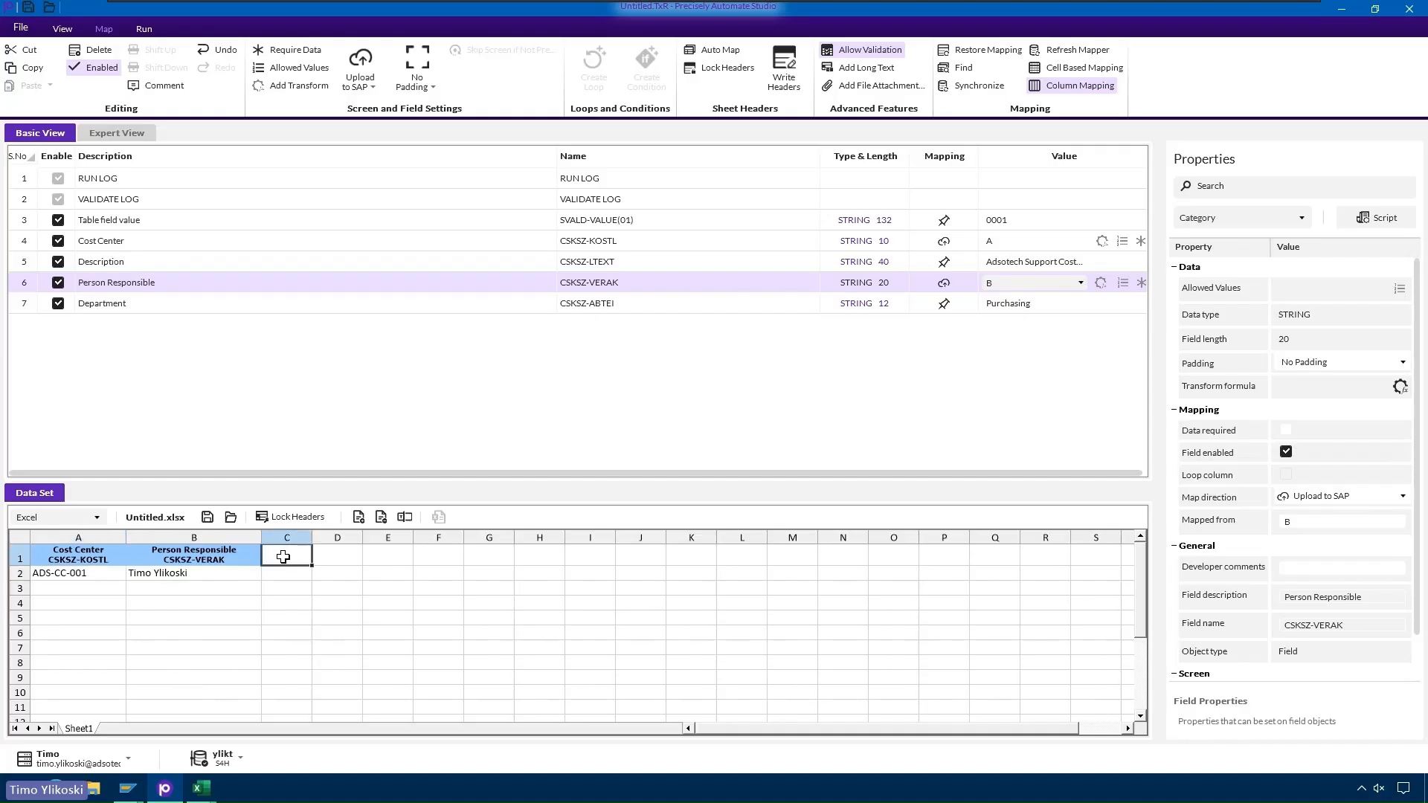
pyautogui.moveTo(283, 557); pyautogui.dragTo(99, 311)
pyautogui.moveTo(369, 539); pyautogui.dragTo(108, 264)
pyautogui.click(584, 581)
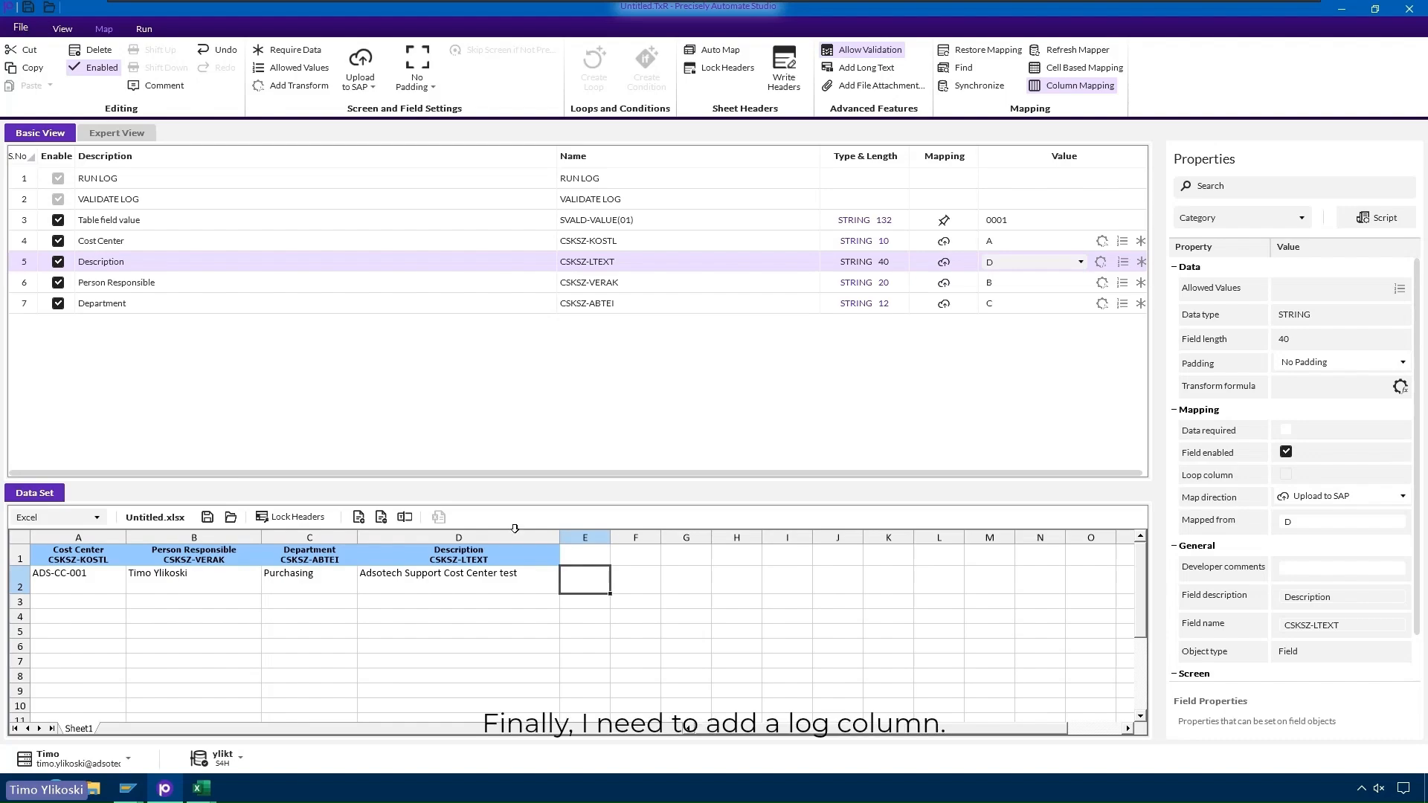
pyautogui.click(114, 178)
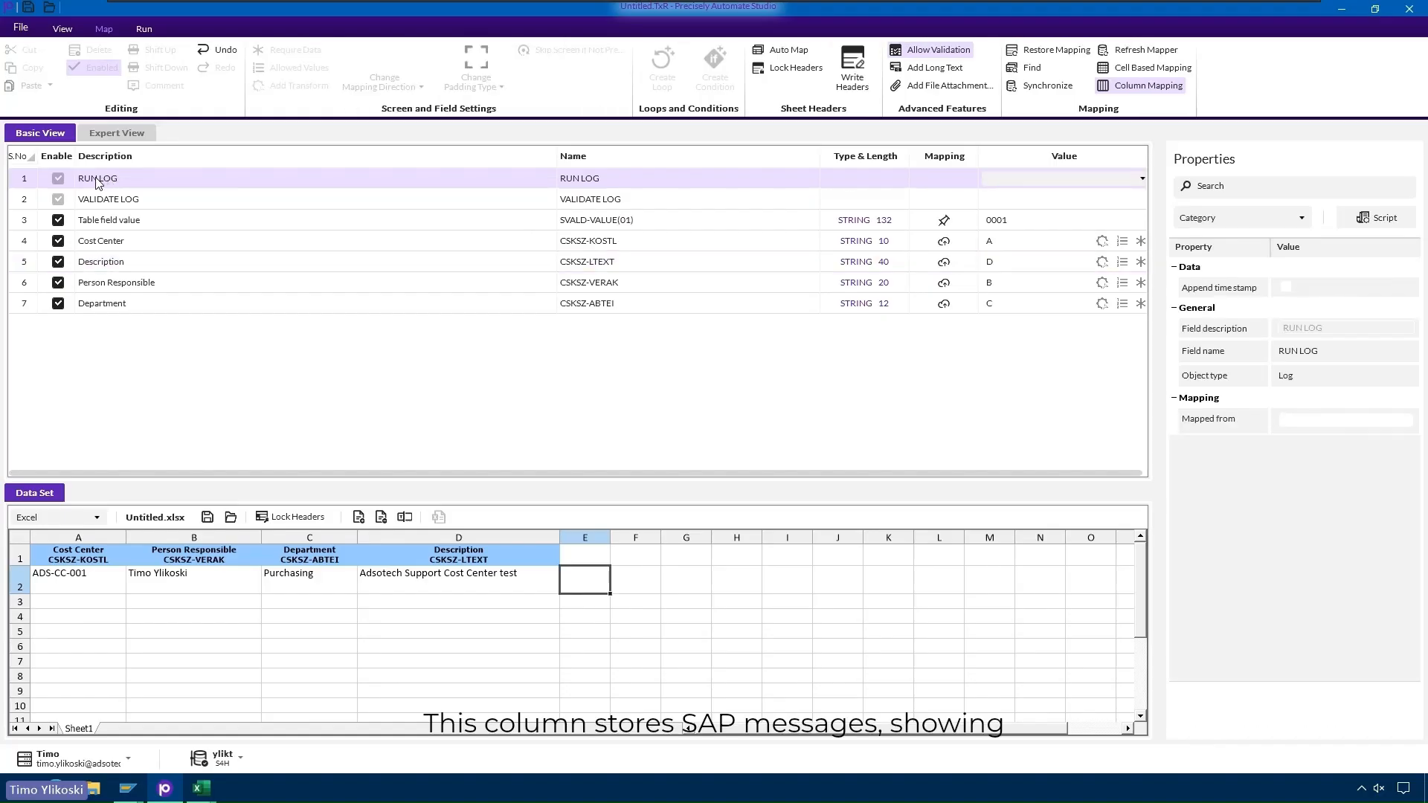
# - Map the RUN LOG field to column E and widen it for log messages
pyautogui.moveTo(97, 183); pyautogui.dragTo(587, 575)
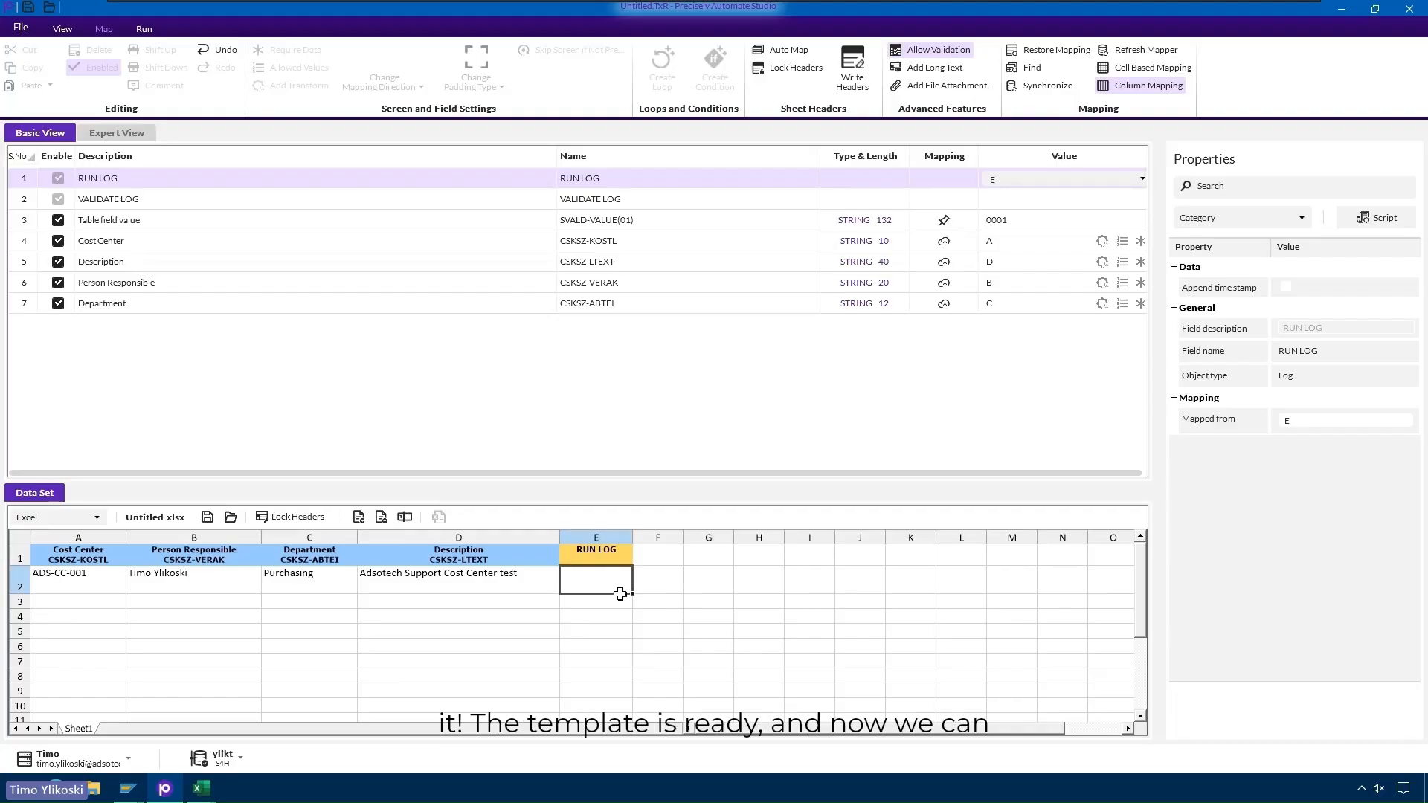
pyautogui.moveTo(632, 536); pyautogui.dragTo(819, 536)
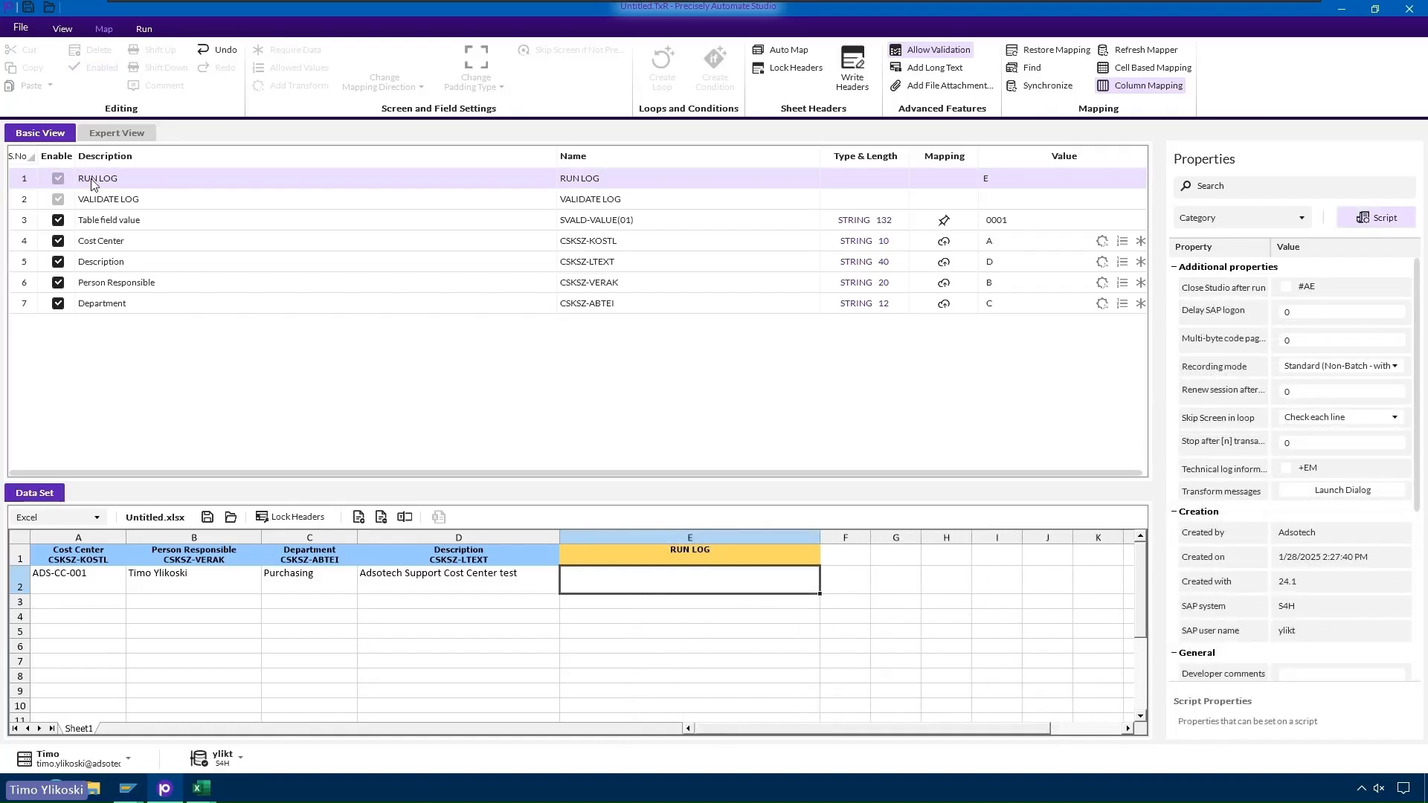
pyautogui.click(144, 29)
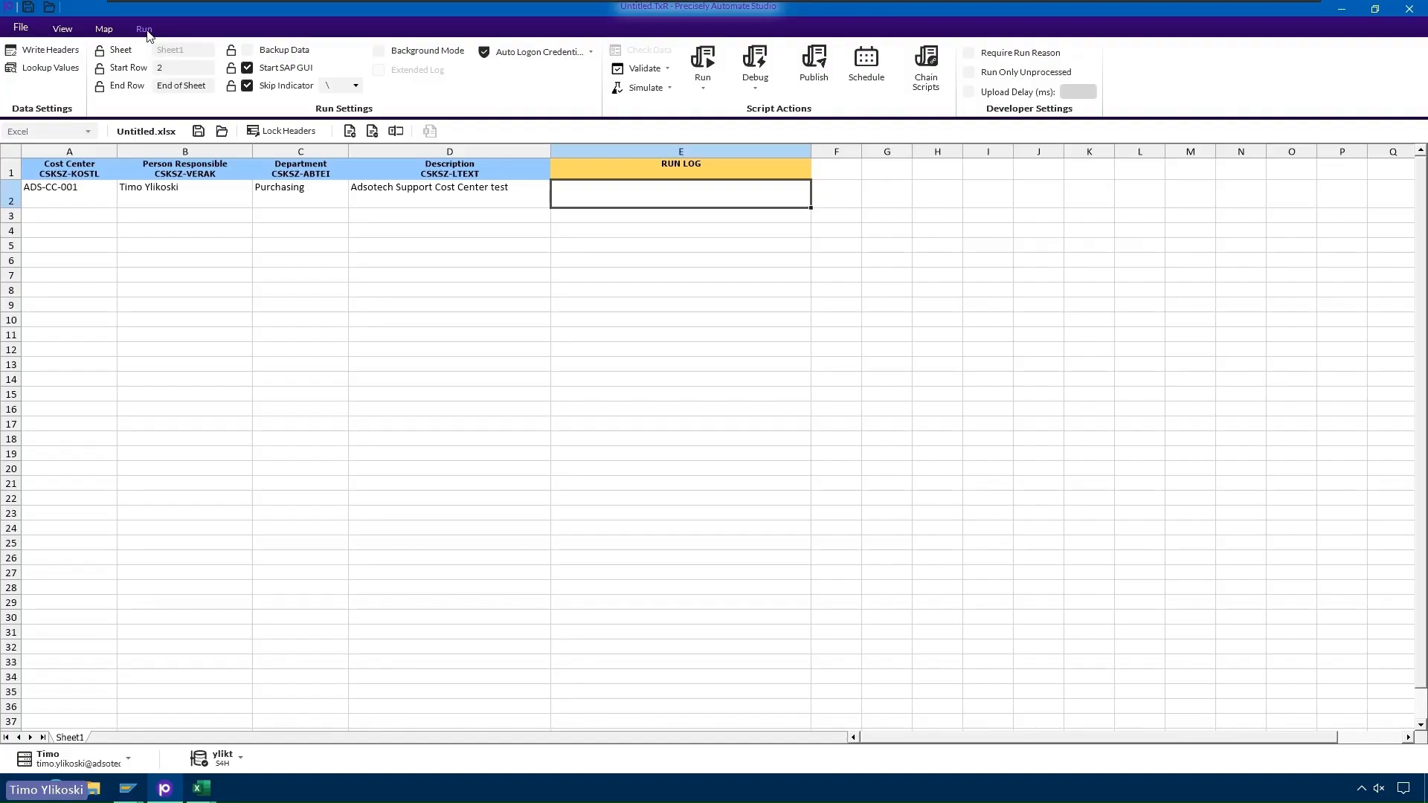
# - Fill cost centers ADS-CC-002 to ADS-CC-006 down column A and copy row 2's details into rows 3–7
pyautogui.click(43, 204)
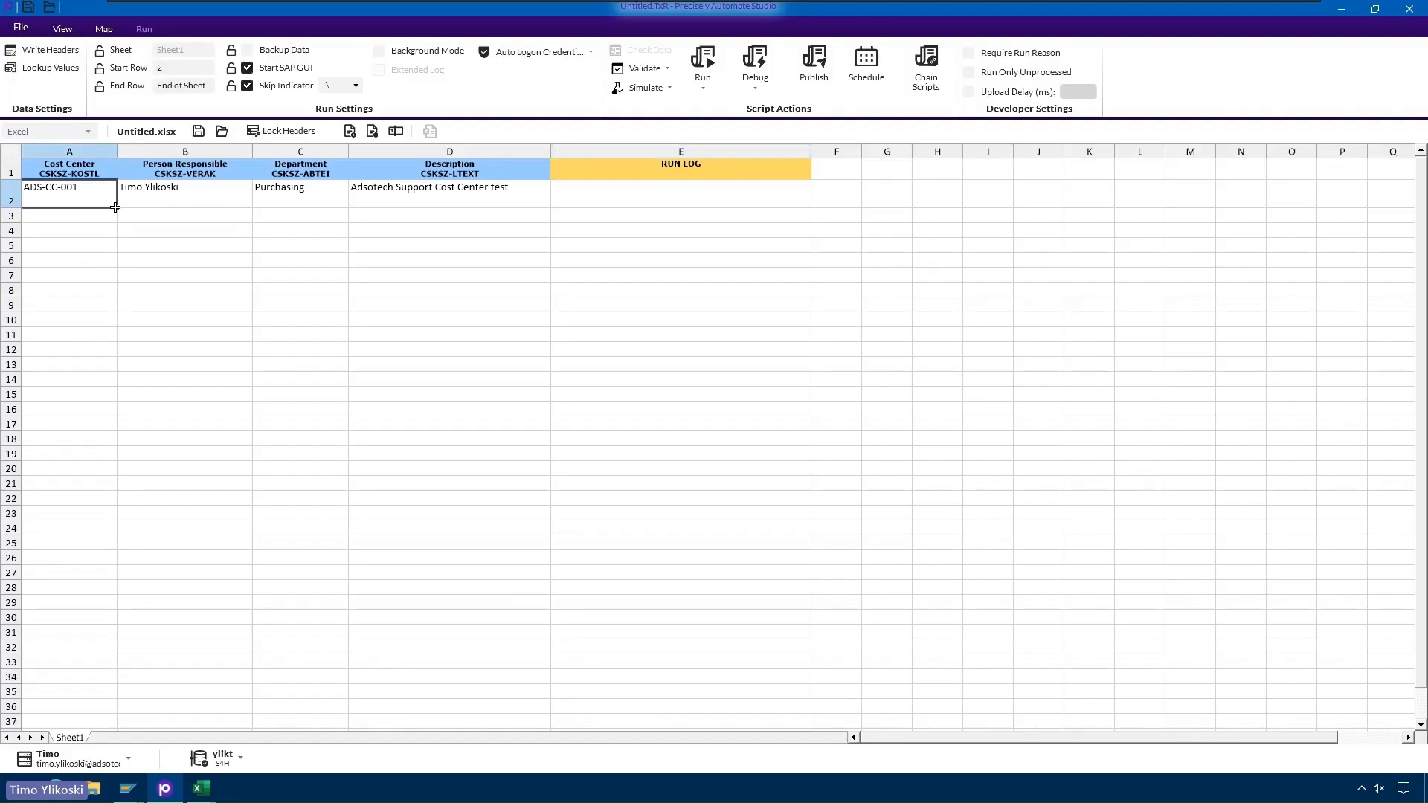
pyautogui.moveTo(116, 208); pyautogui.dragTo(119, 274)
pyautogui.click(121, 288)
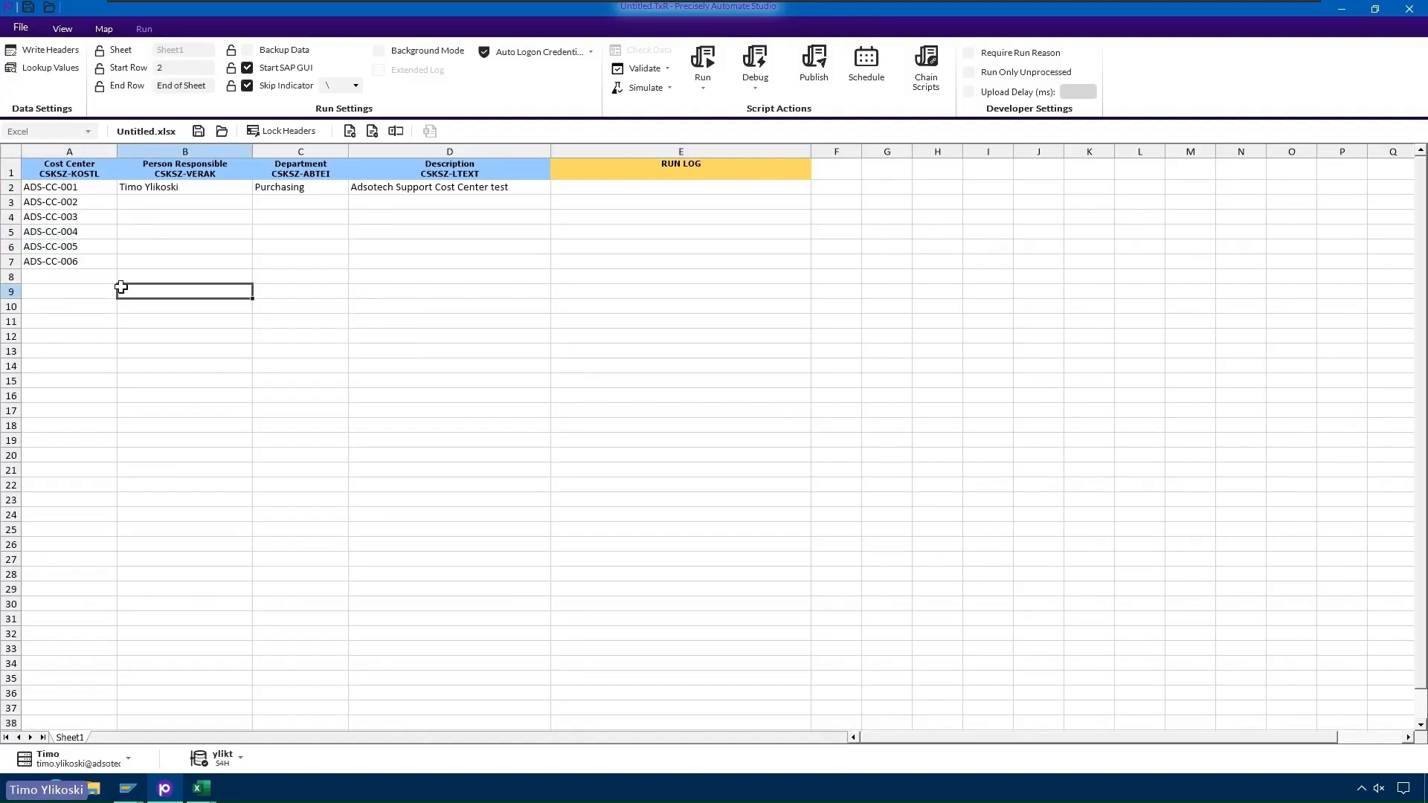
pyautogui.moveTo(204, 186); pyautogui.dragTo(416, 188)
pyautogui.hotkey('ctrl', 'c')
pyautogui.moveTo(200, 202); pyautogui.dragTo(461, 262)
pyautogui.hotkey('ctrl', 'v')
# - Change C4 to 'Purchasing department 123' and widen column C to fit it
pyautogui.click(516, 274)
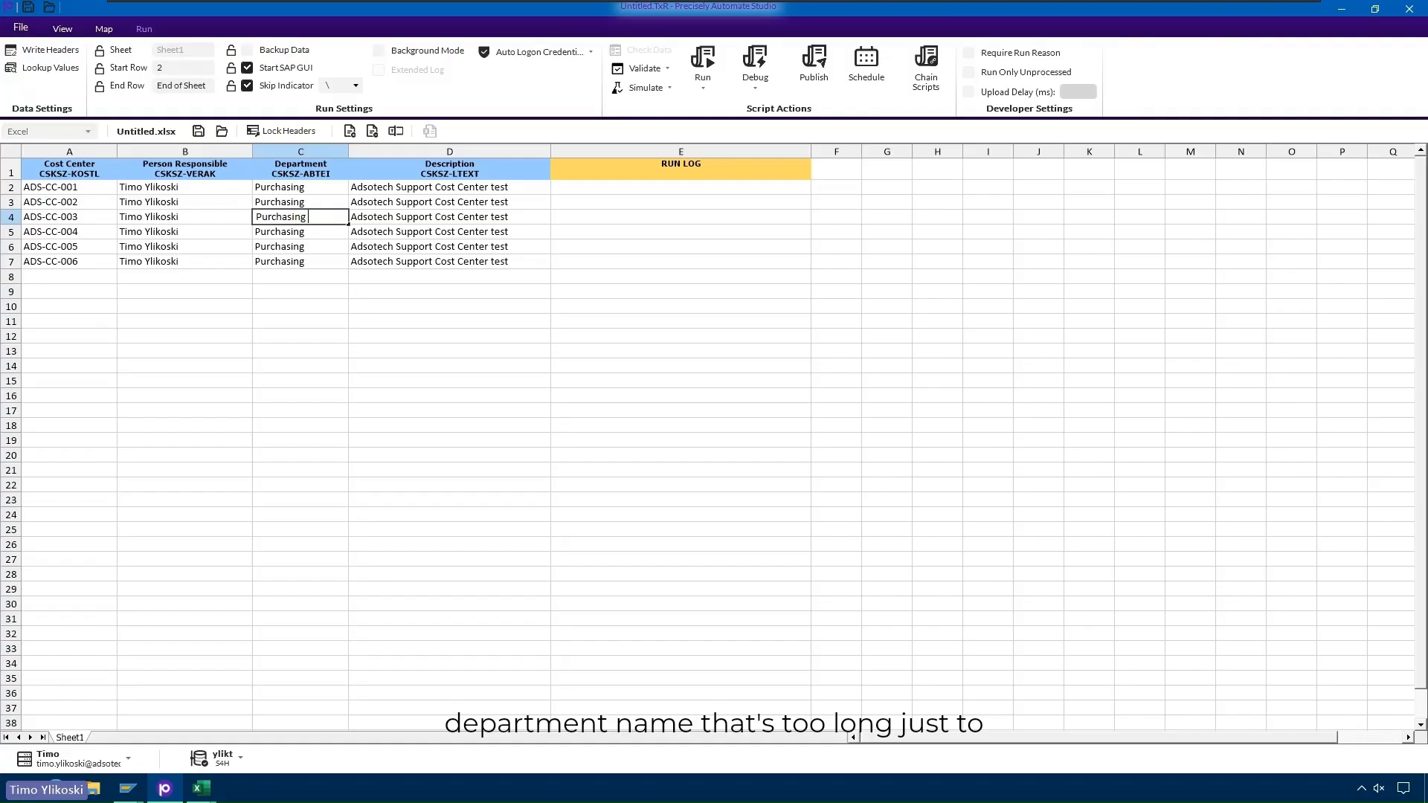
pyautogui.write('departmen')
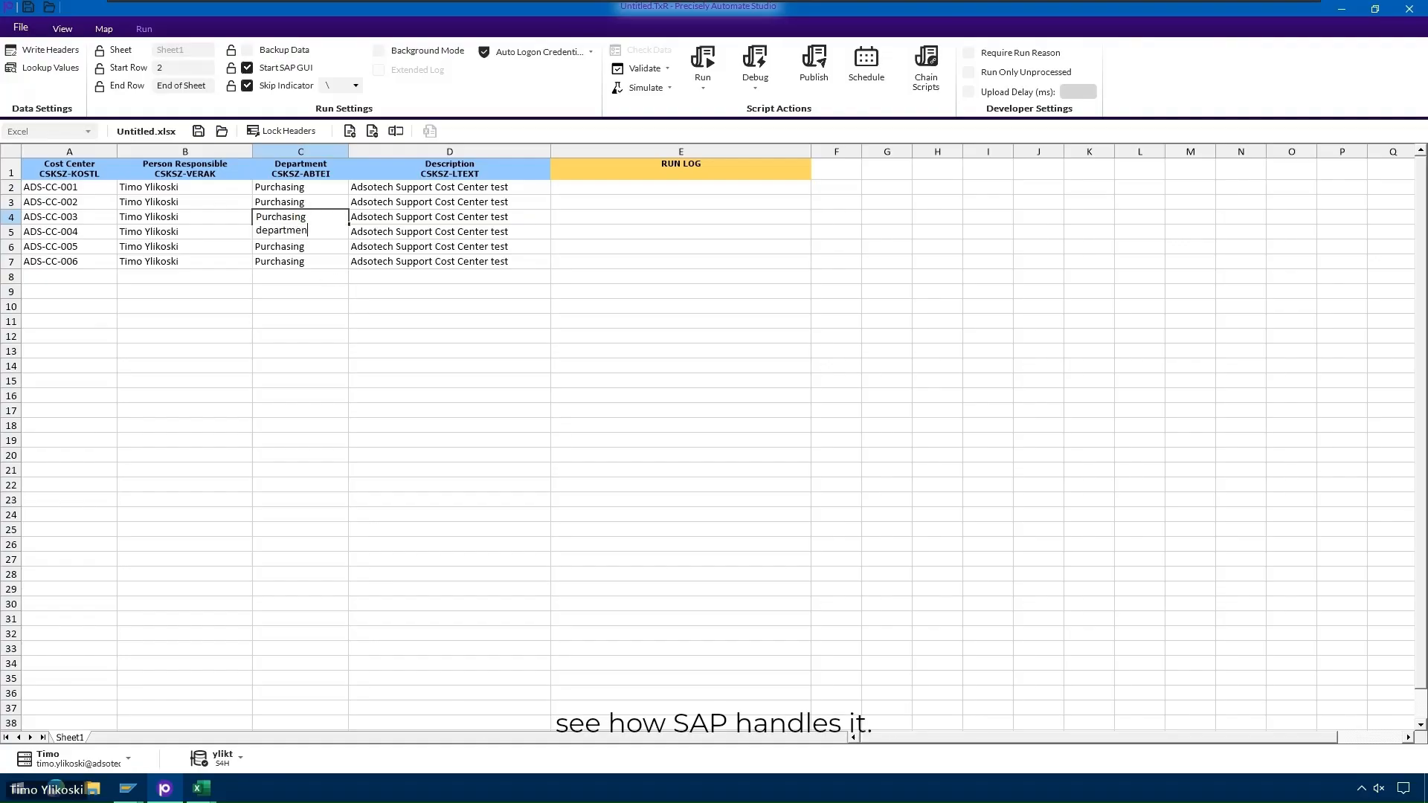
pyautogui.write('t 123')
pyautogui.press('Return')
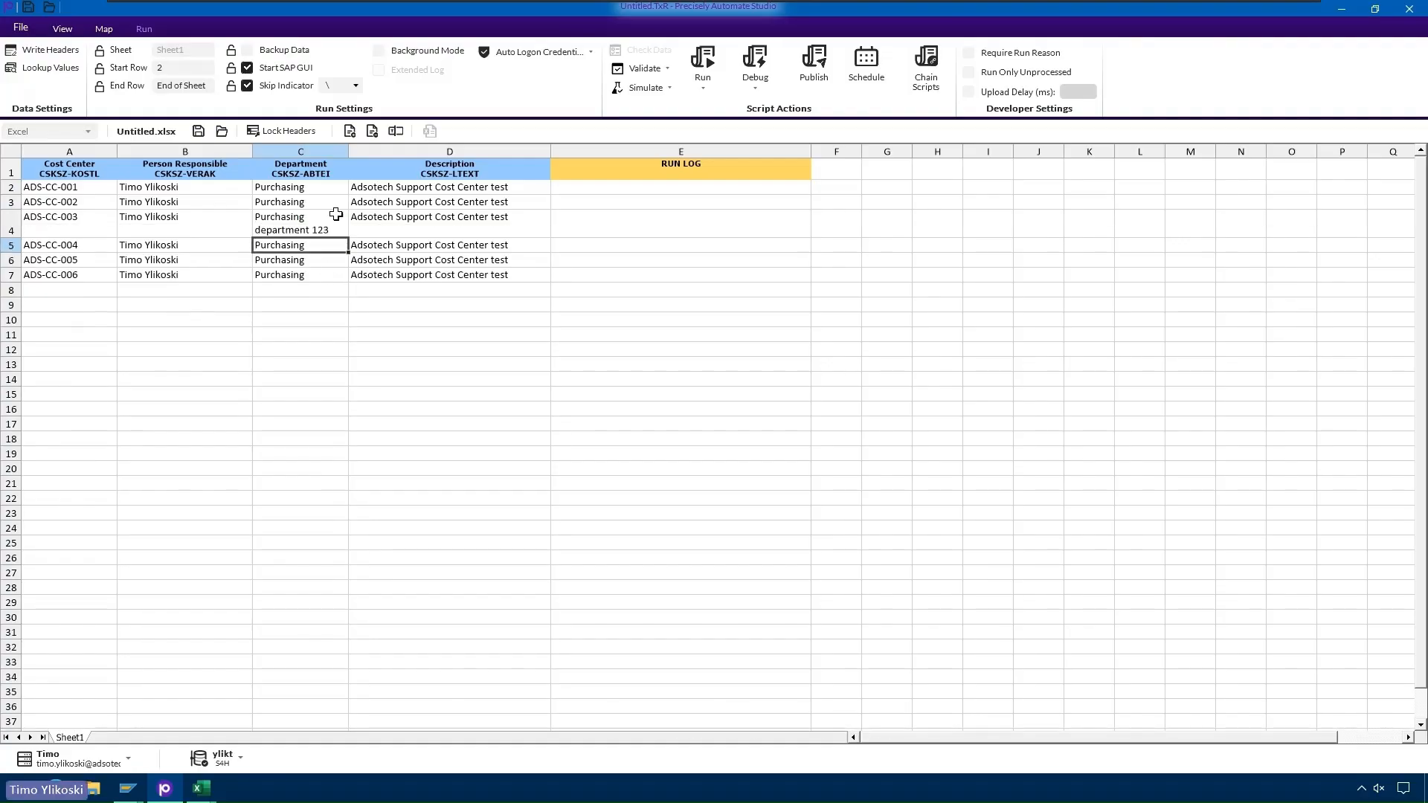
pyautogui.moveTo(350, 154); pyautogui.dragTo(426, 154)
pyautogui.click(124, 322)
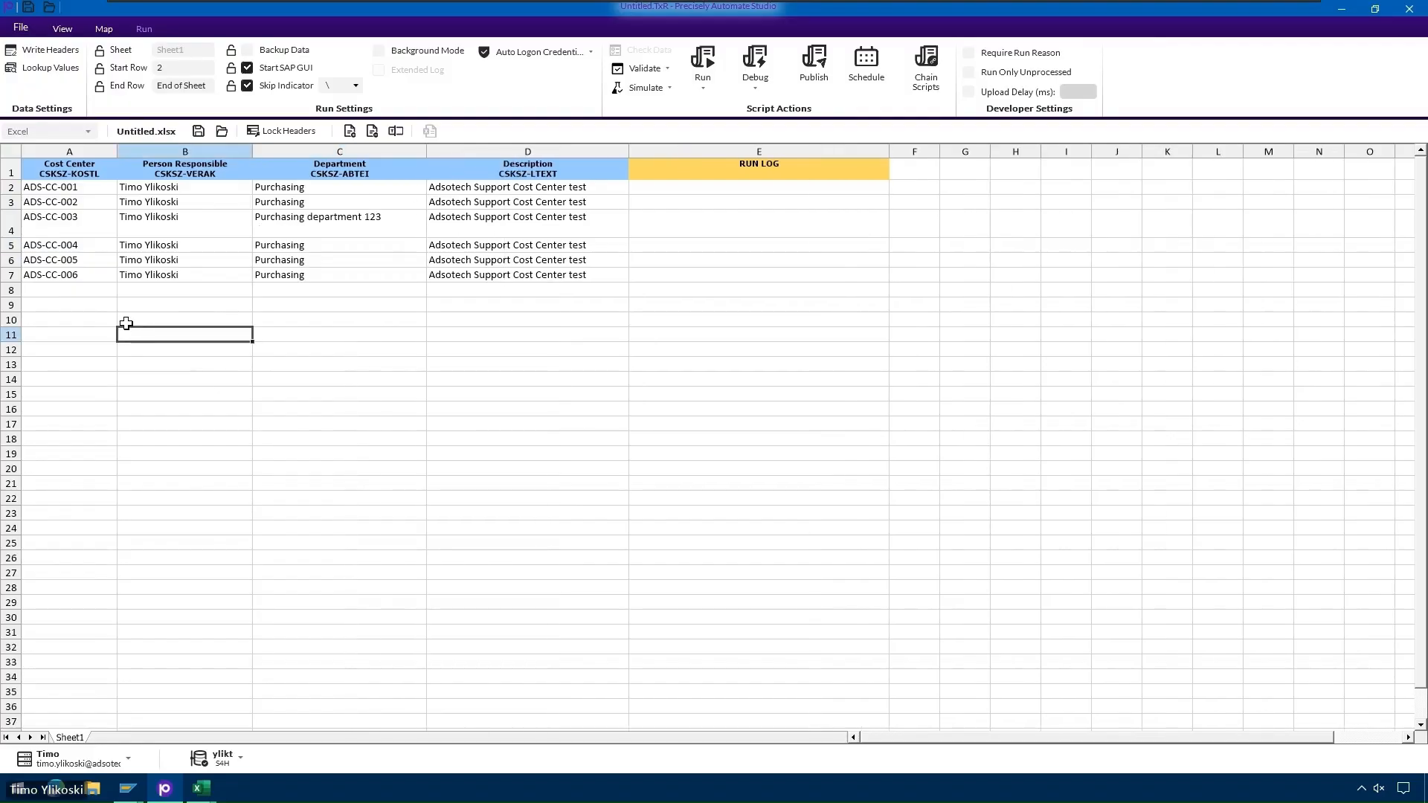
pyautogui.click(175, 293)
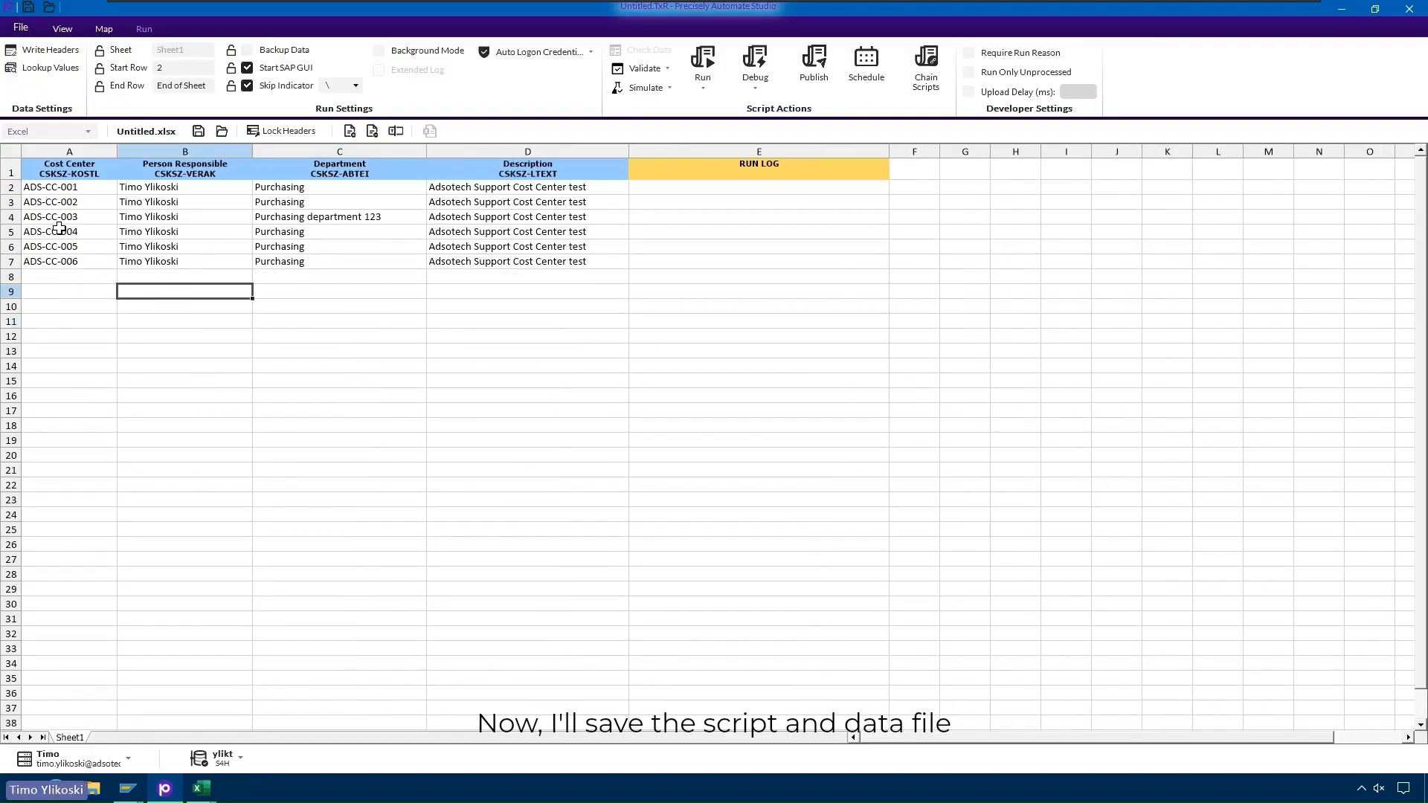
# - Save script and data as KS02_person_responsible_update_20250128_143401 and run it against SAP
pyautogui.click(28, 8)
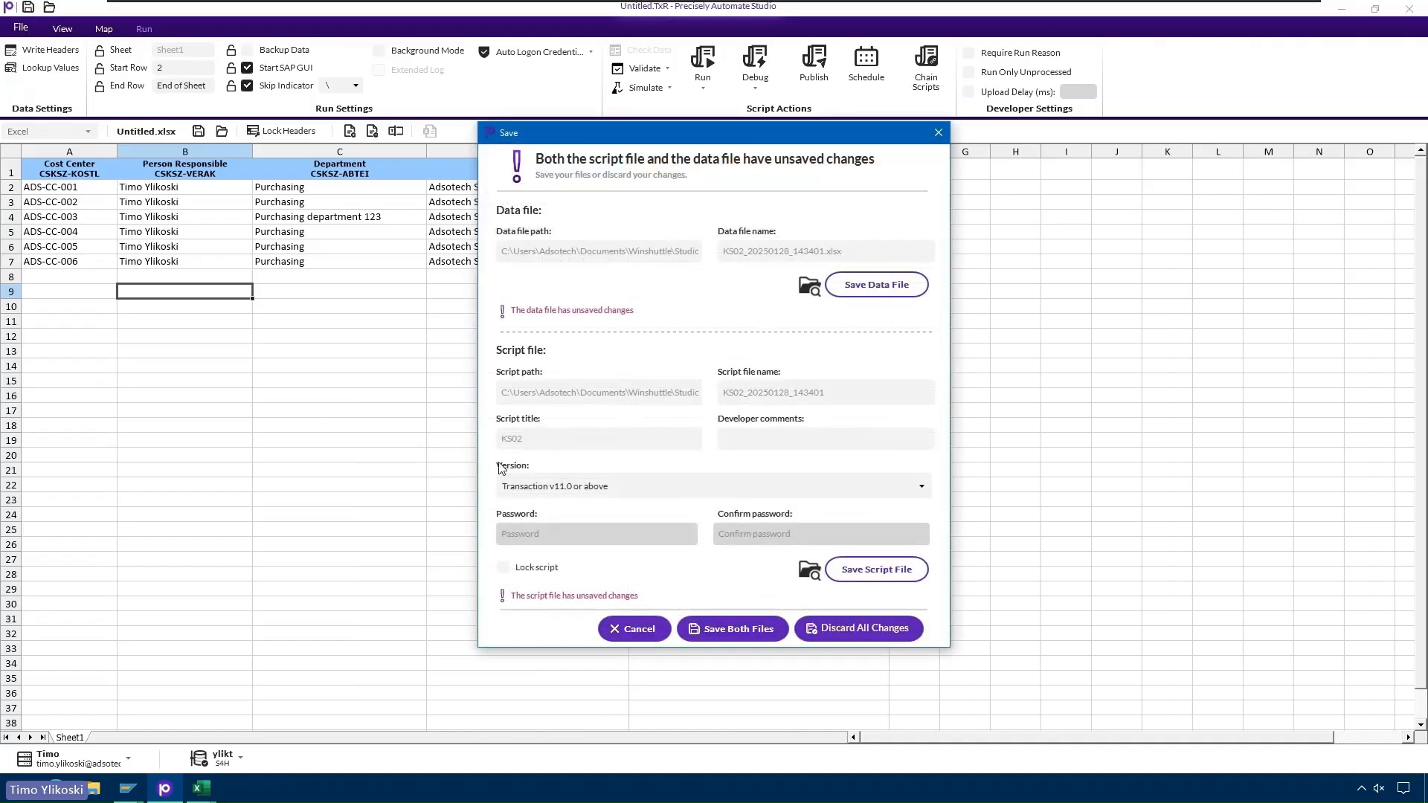
pyautogui.click(853, 255)
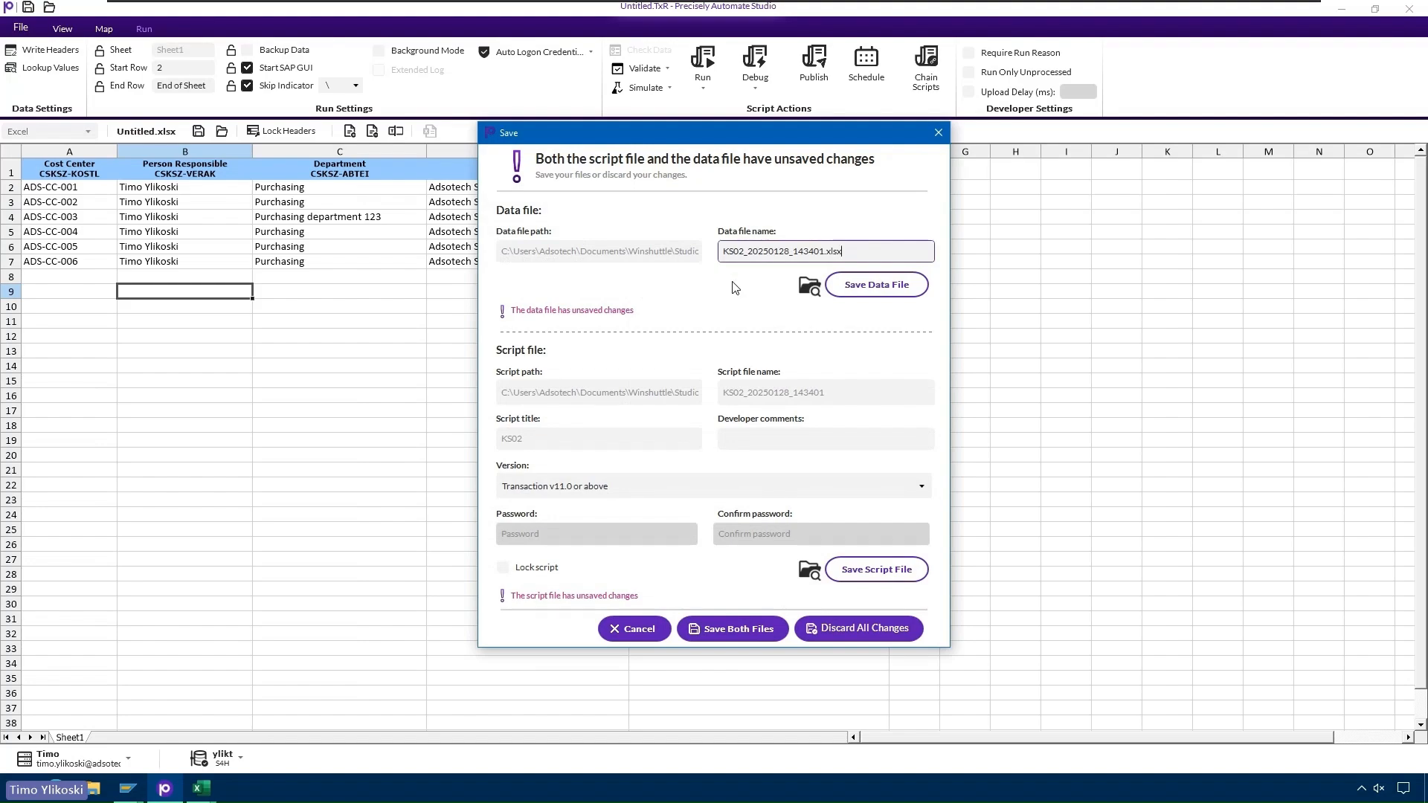
pyautogui.hotkey('ctrl', 'a')
pyautogui.hotkey('ctrl', 'v')
pyautogui.click(717, 629)
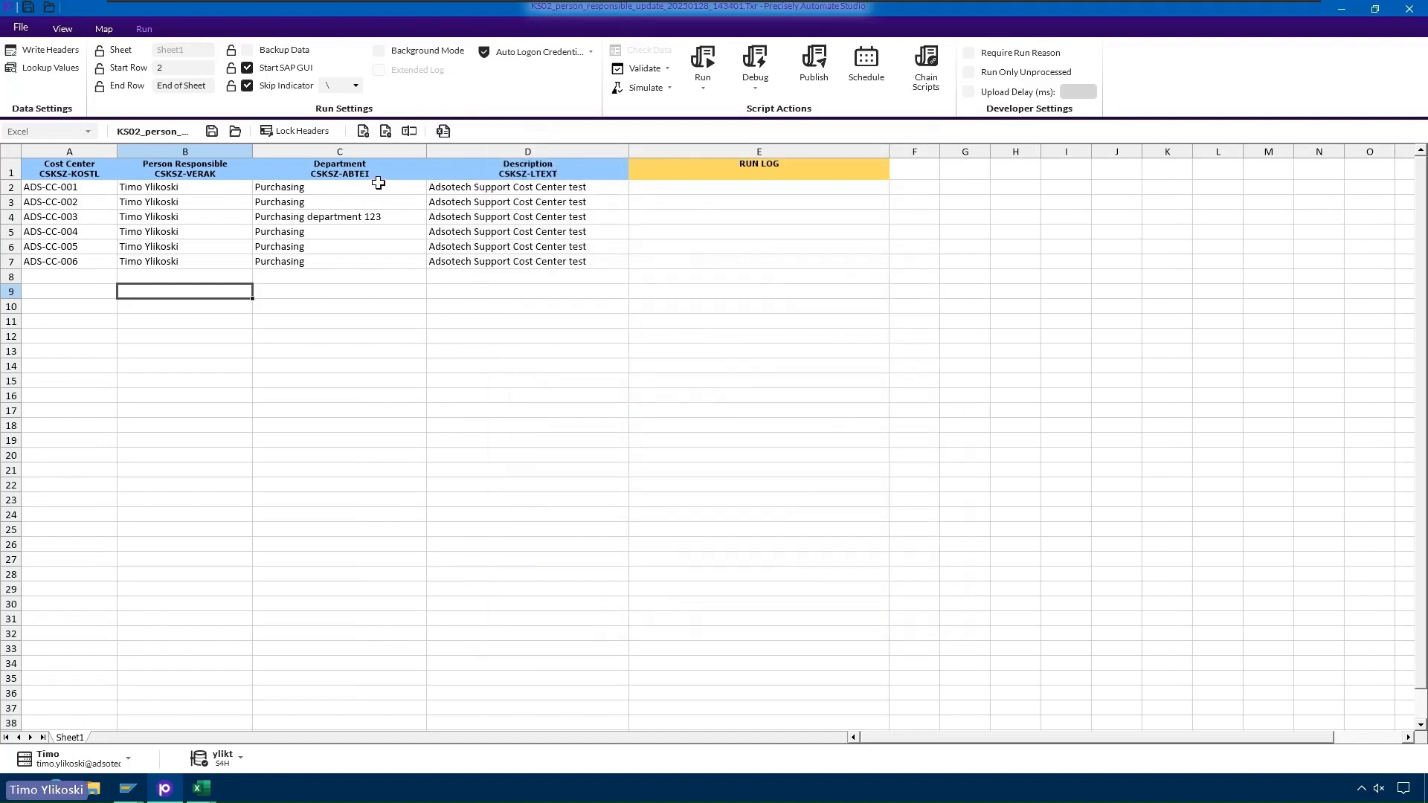
pyautogui.click(703, 63)
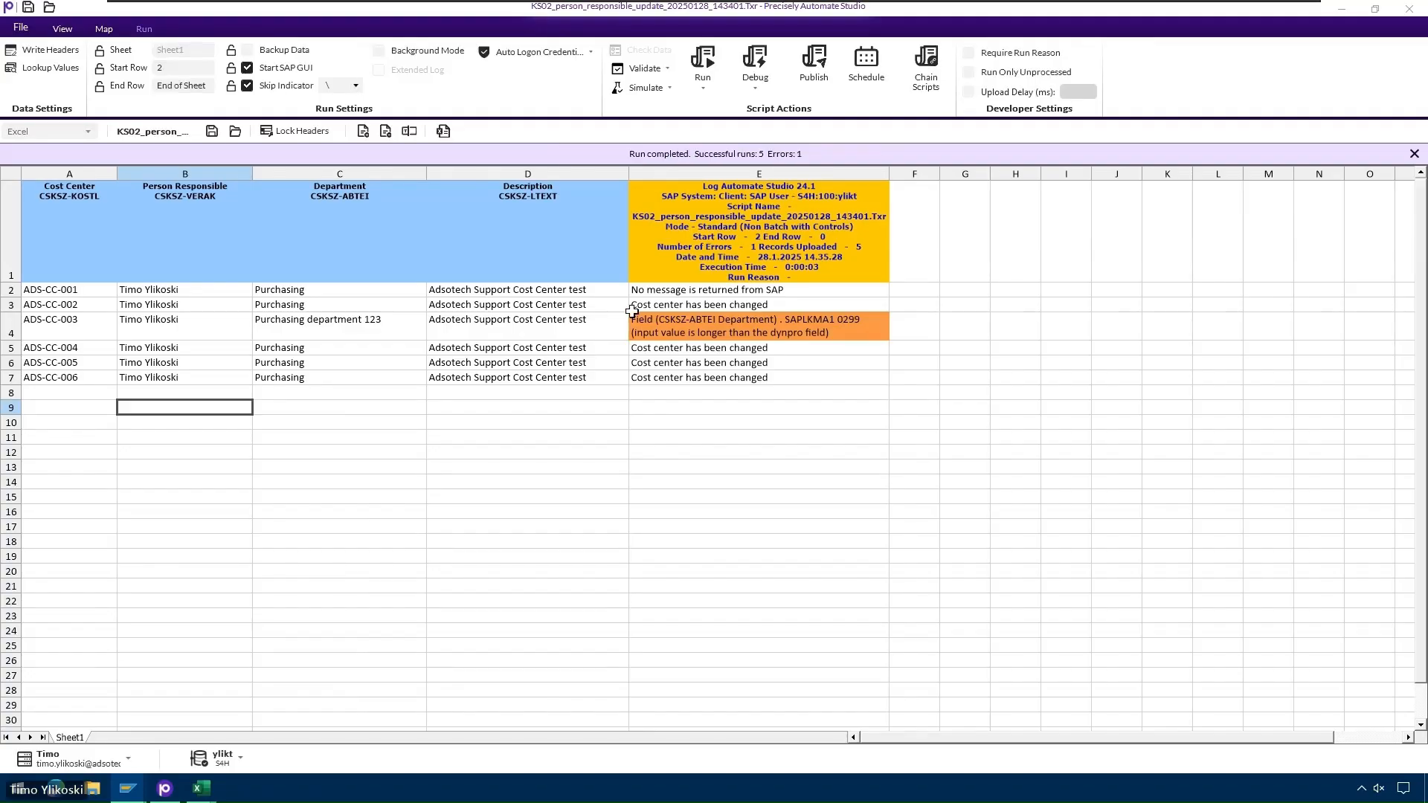
# - Review the first record's values and the row 4 error about the overlong department
pyautogui.click(174, 288)
pyautogui.click(292, 294)
pyautogui.click(507, 289)
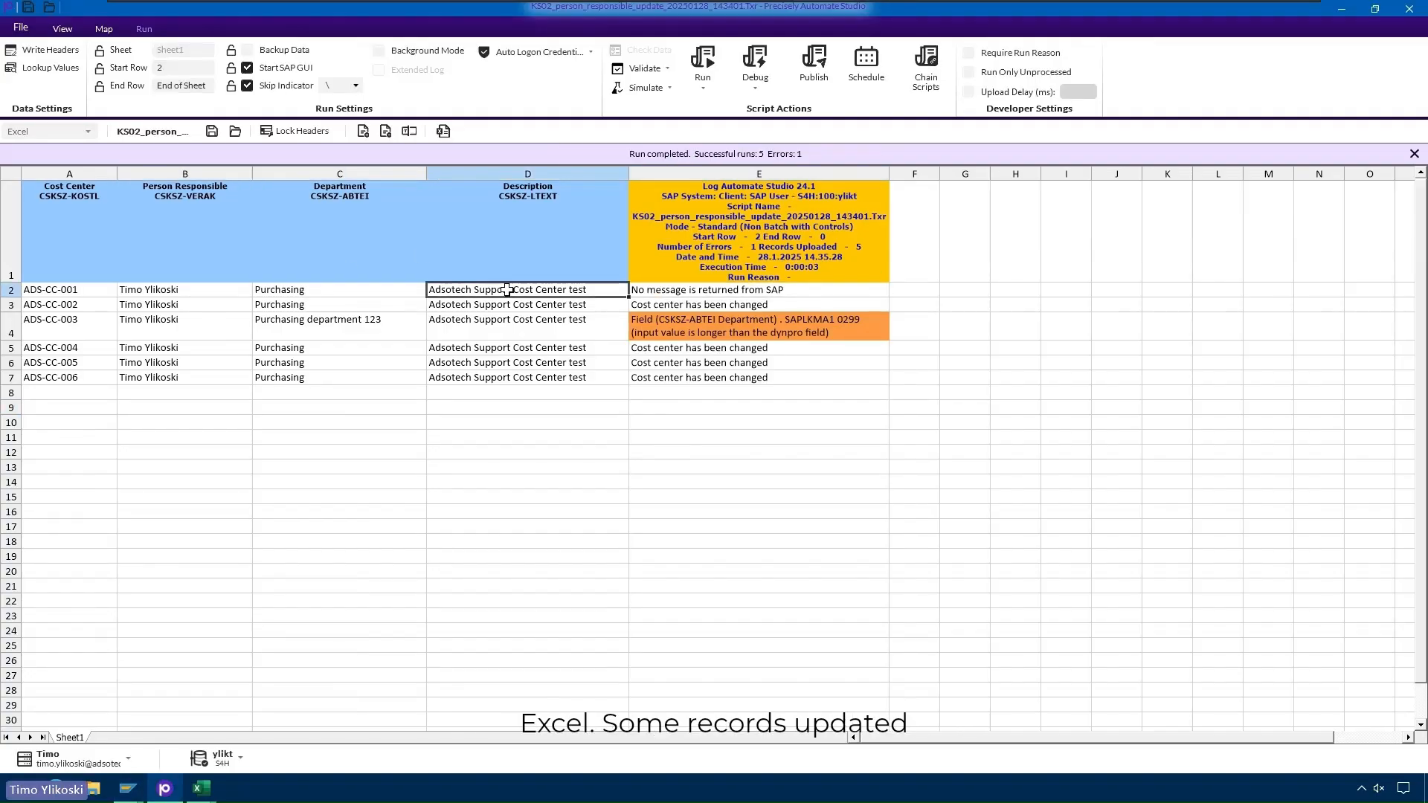
pyautogui.click(357, 289)
pyautogui.click(202, 290)
pyautogui.click(295, 291)
pyautogui.click(513, 291)
pyautogui.click(687, 292)
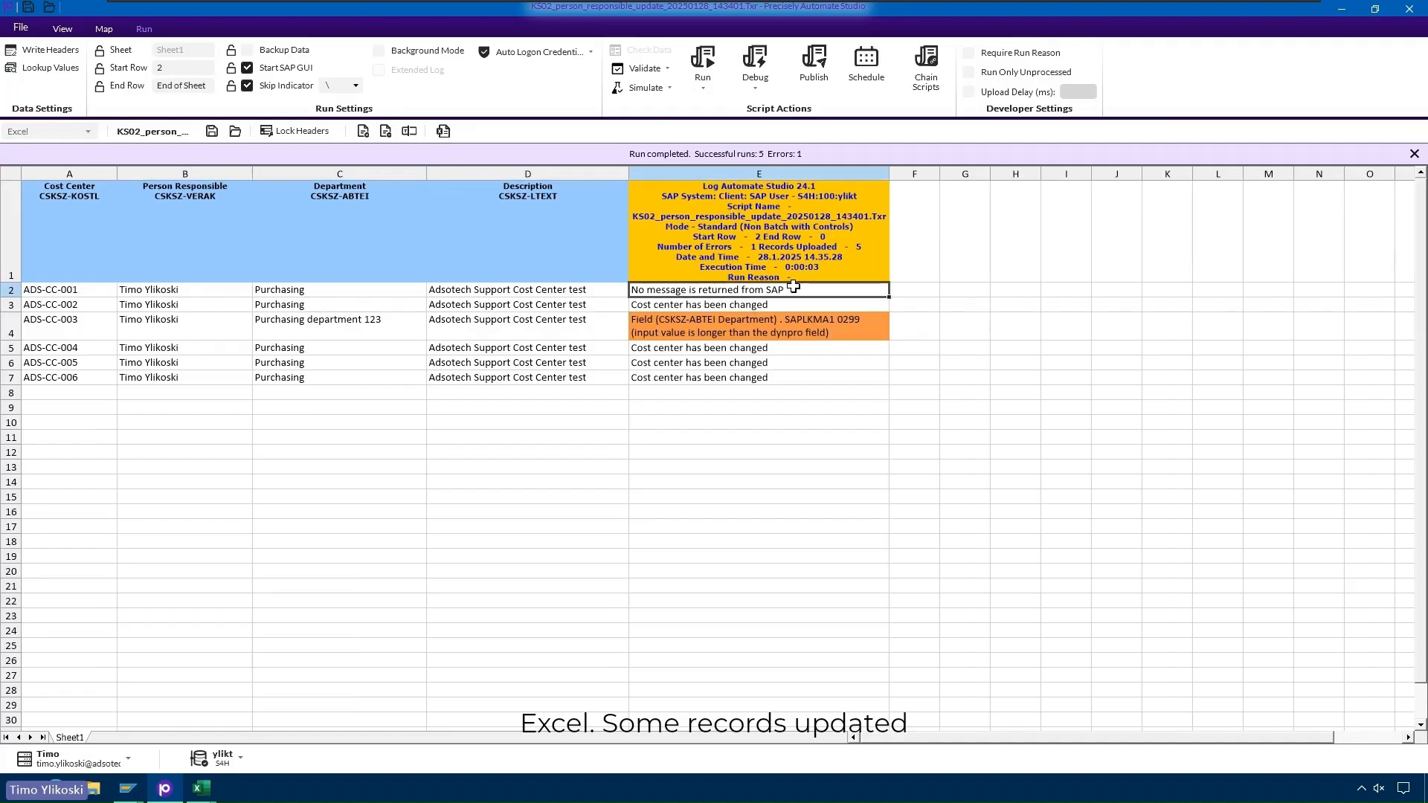
pyautogui.click(878, 325)
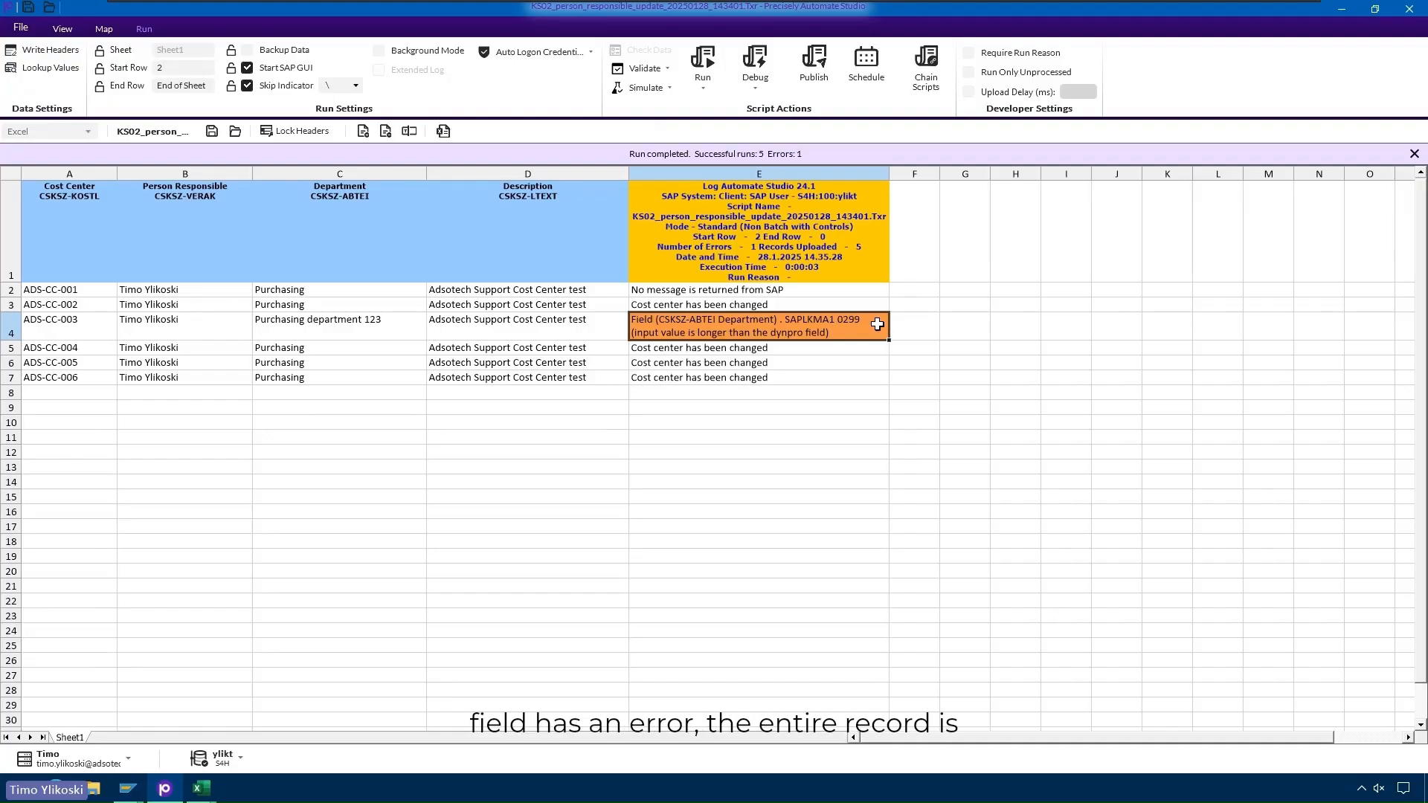
pyautogui.click(396, 322)
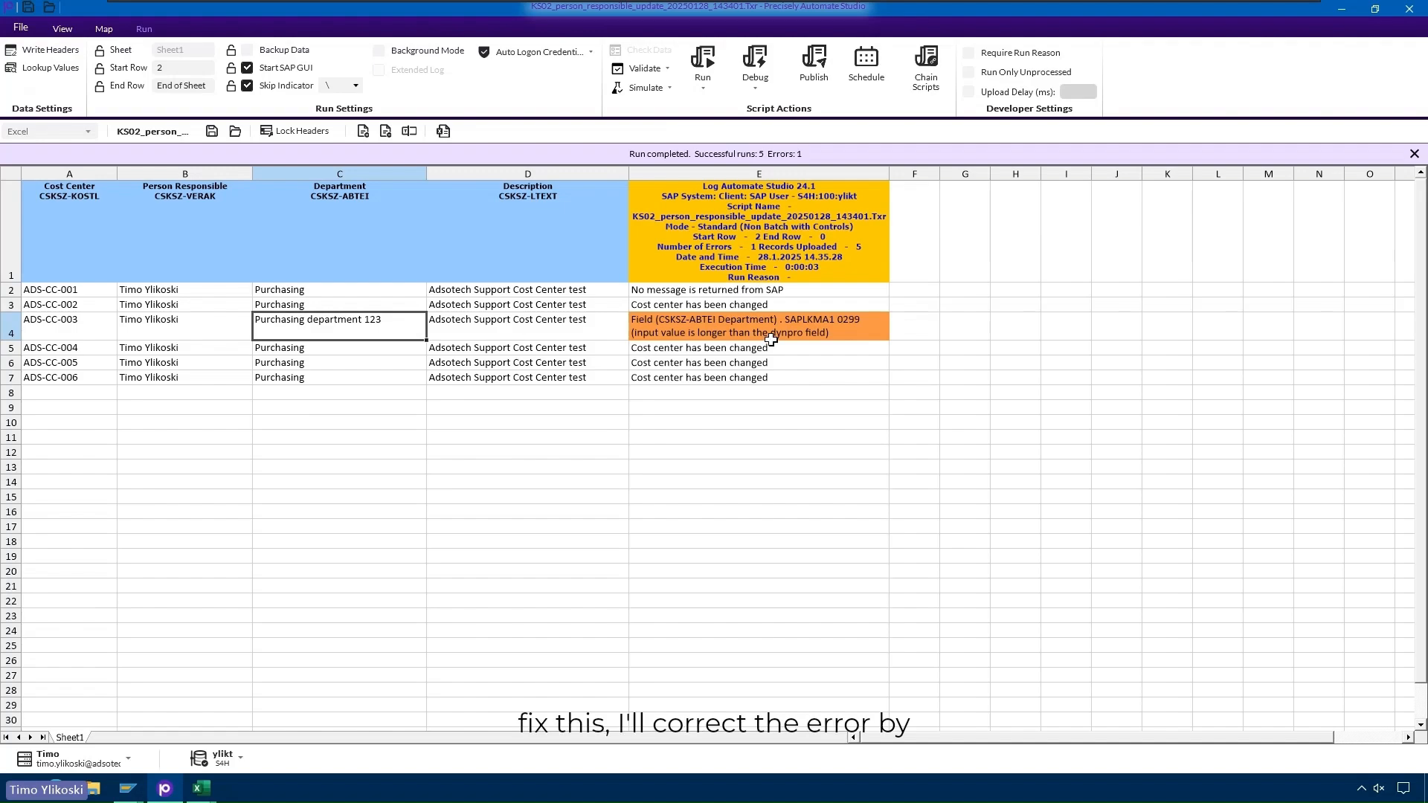
pyautogui.click(840, 332)
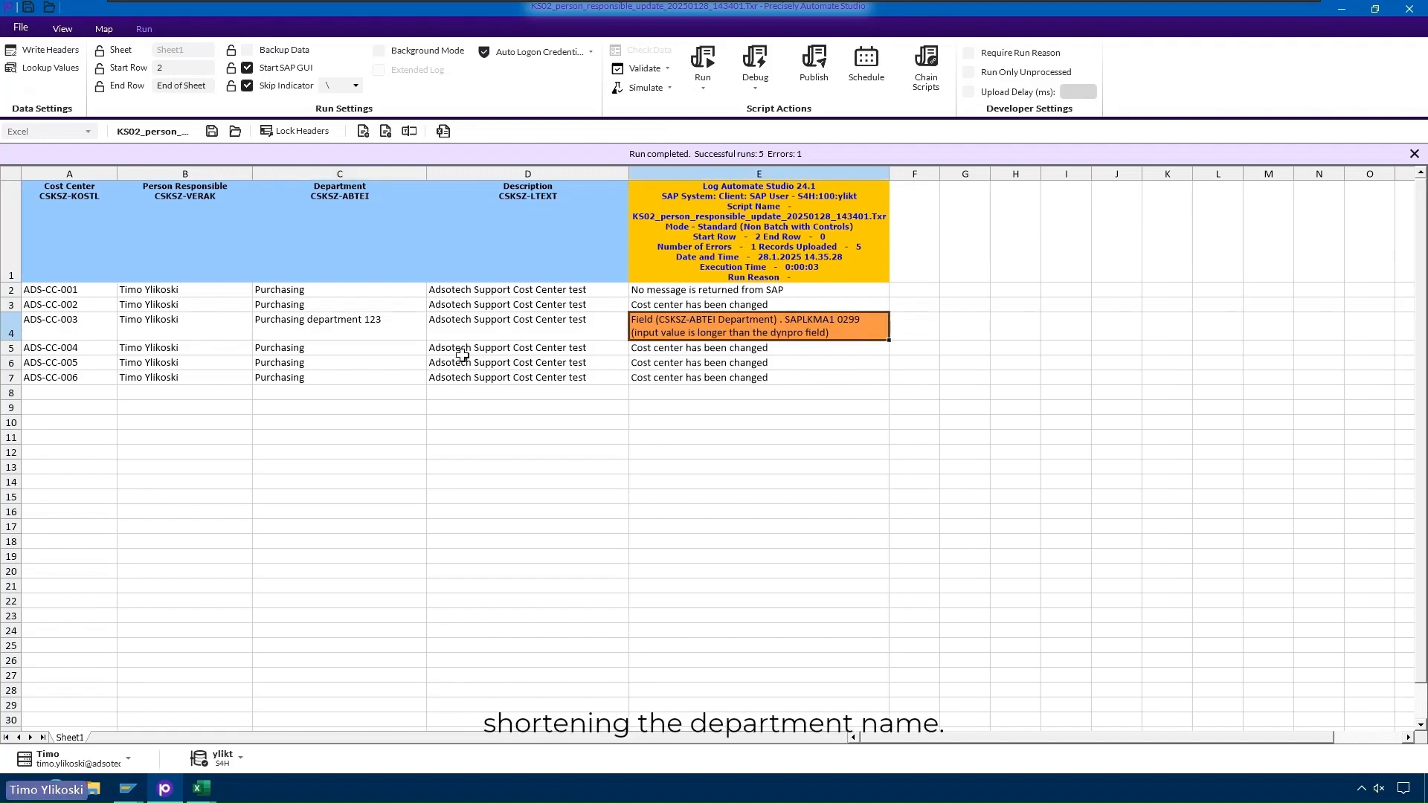
# - Shorten C4's department from 'Purchasing department 123' to 'Purchasing'
pyautogui.click(389, 322)
pyautogui.doubleClick(389, 323)
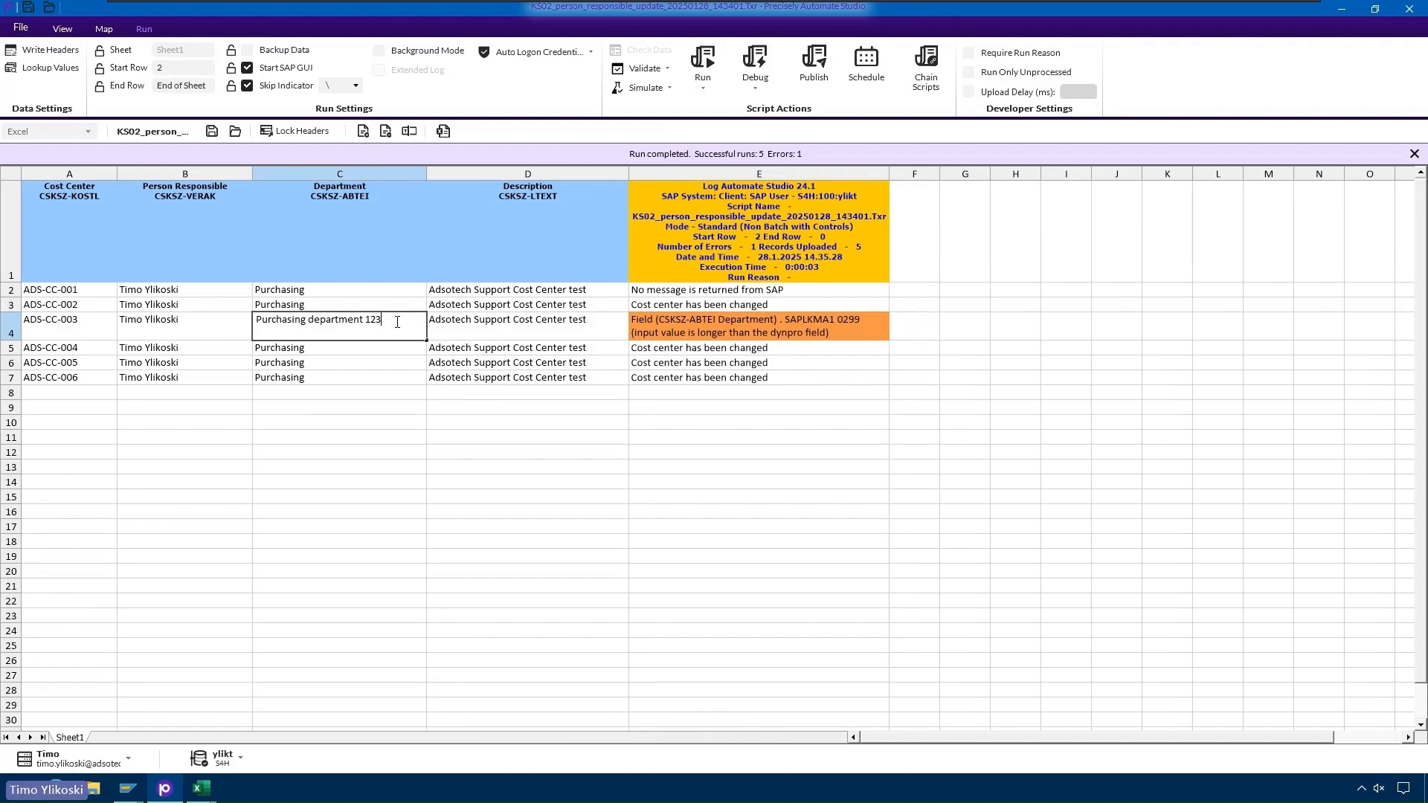
pyautogui.moveTo(389, 323); pyautogui.dragTo(313, 324)
pyautogui.press('BackSpace')
pyautogui.press('Return')
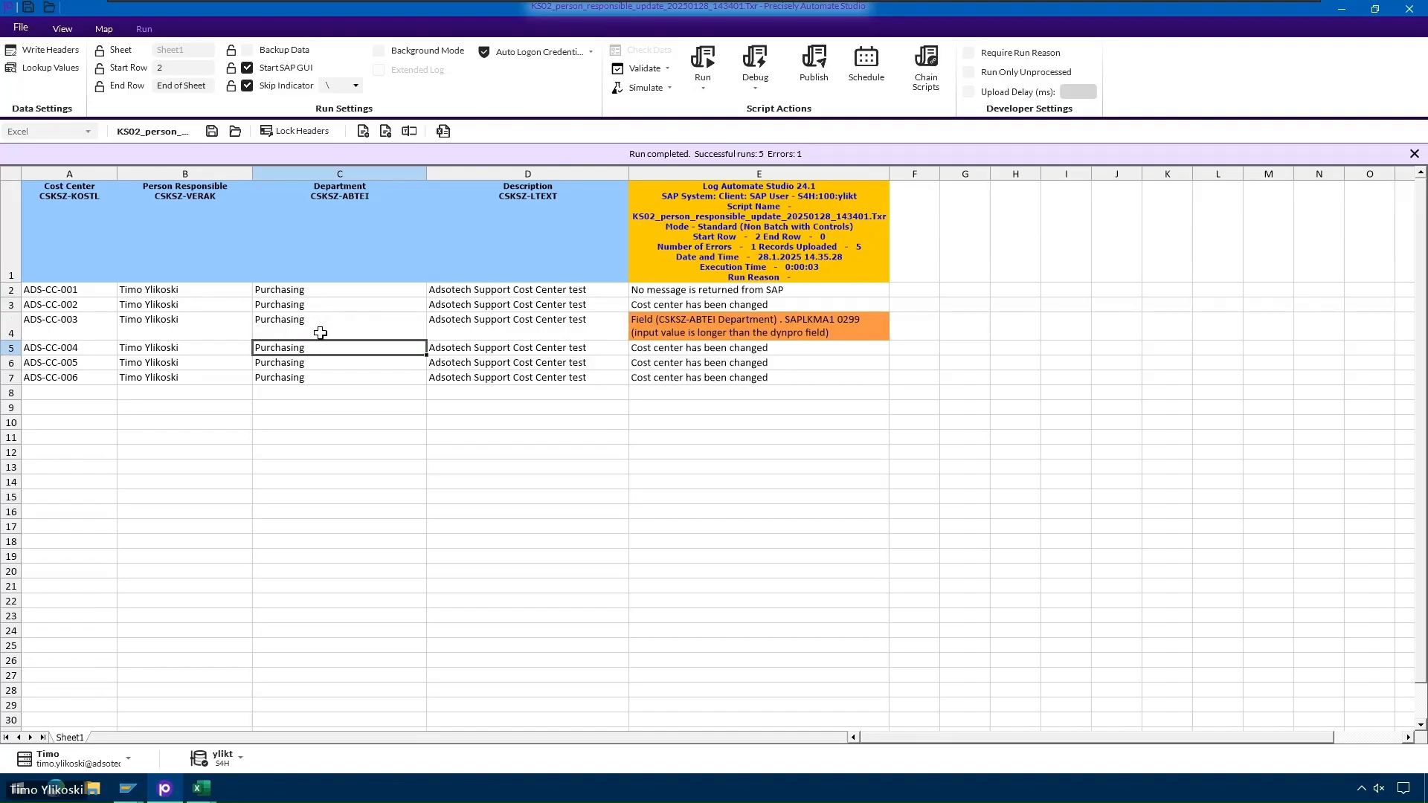
pyautogui.click(361, 331)
# - Rerun only the error rows so ADS-CC-003 logs 'Cost center has been changed'
pyautogui.click(773, 392)
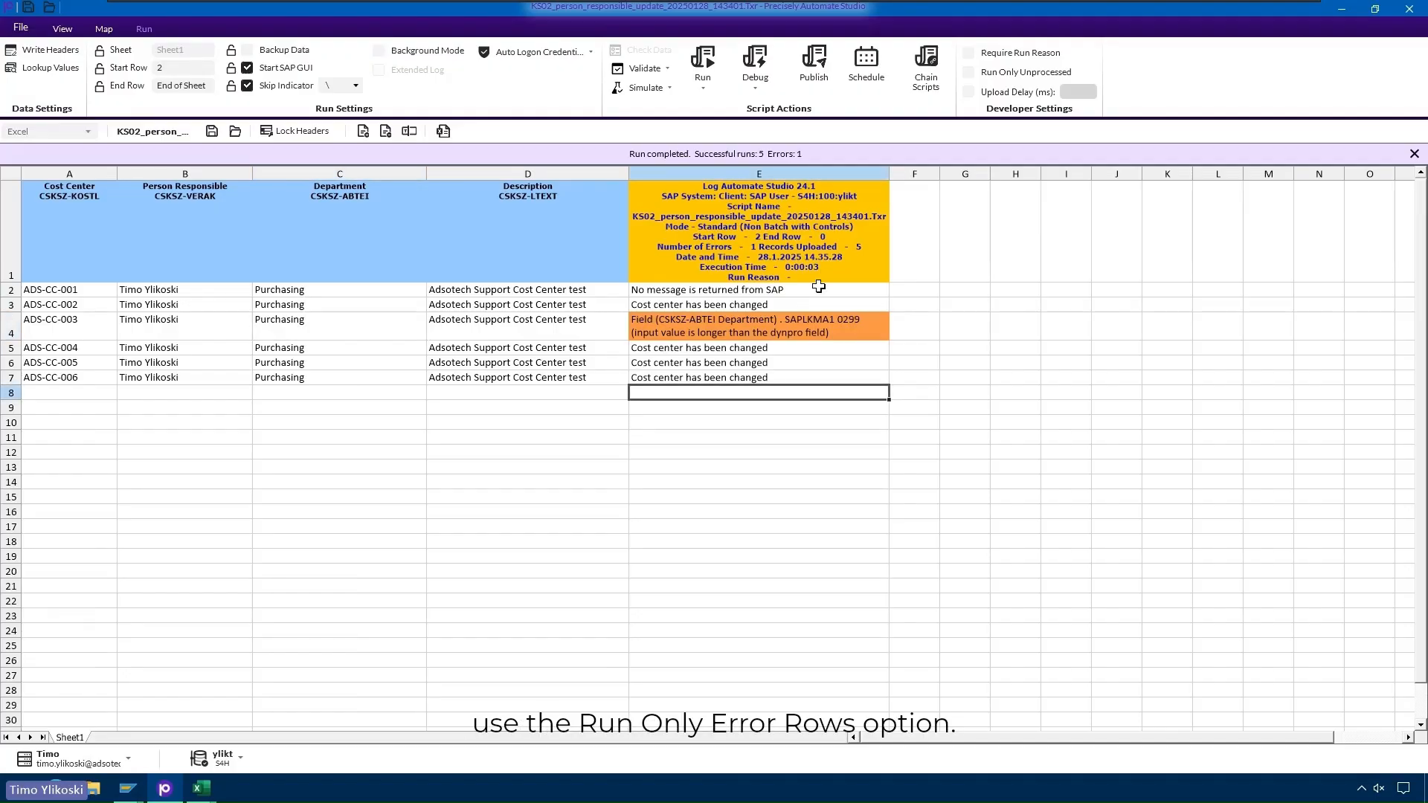
pyautogui.click(703, 94)
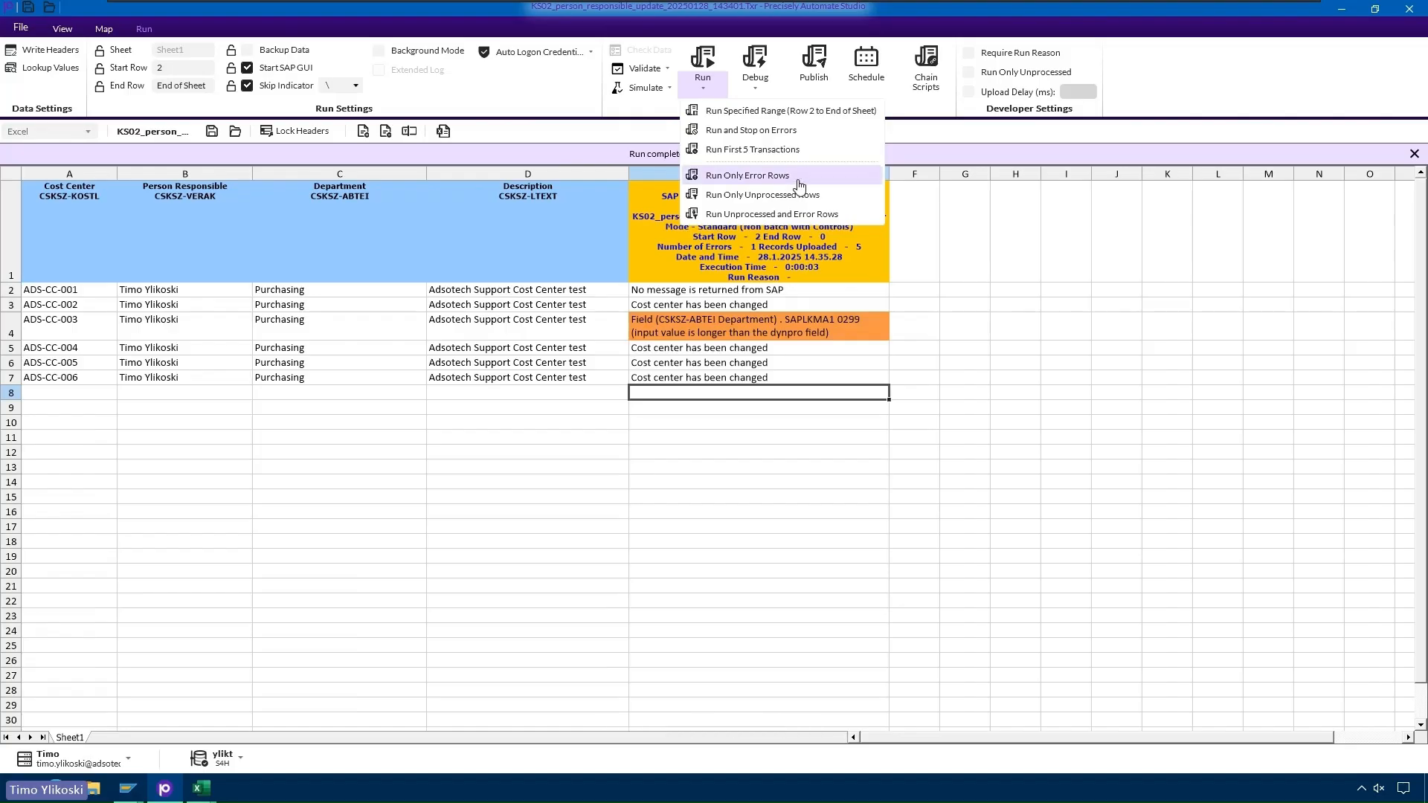
pyautogui.click(741, 176)
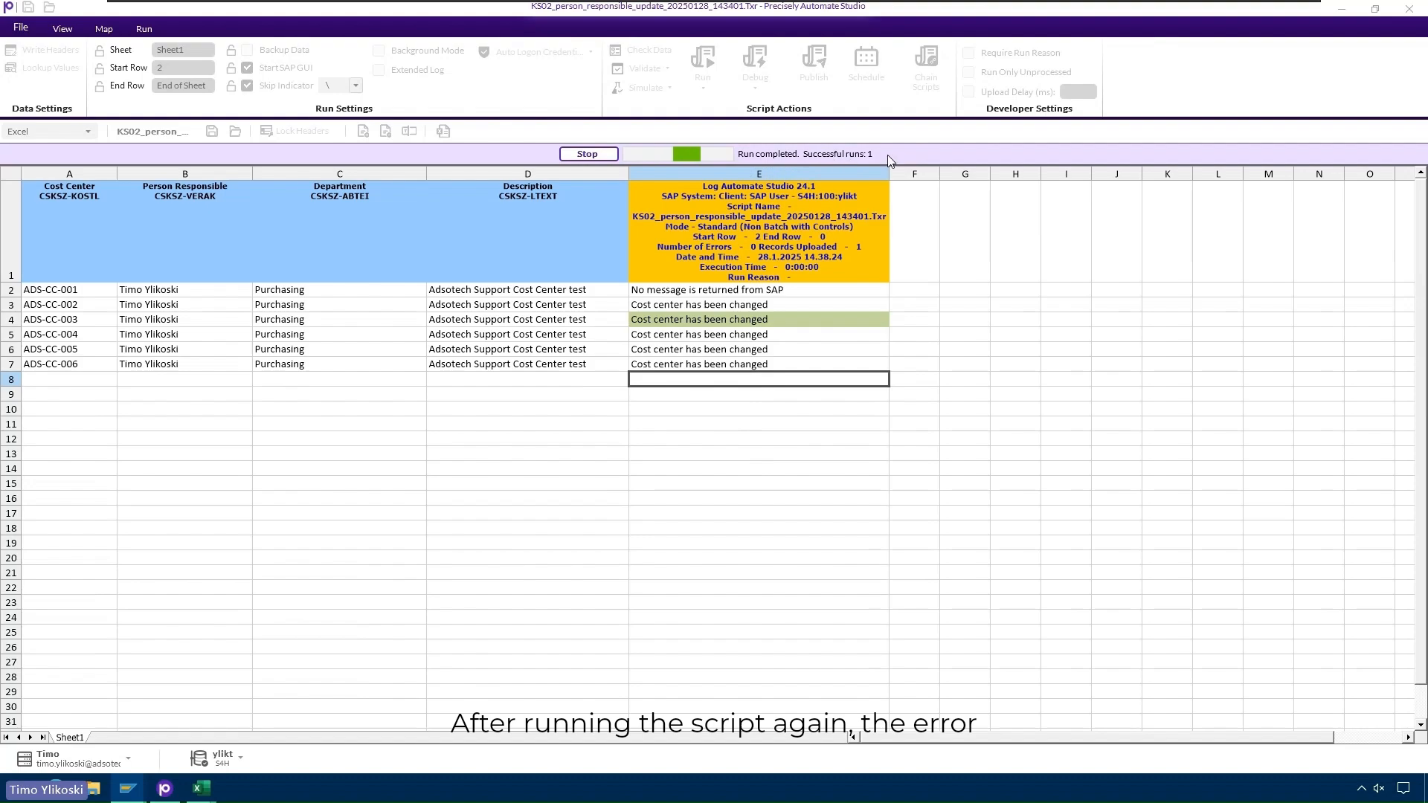
pyautogui.click(789, 320)
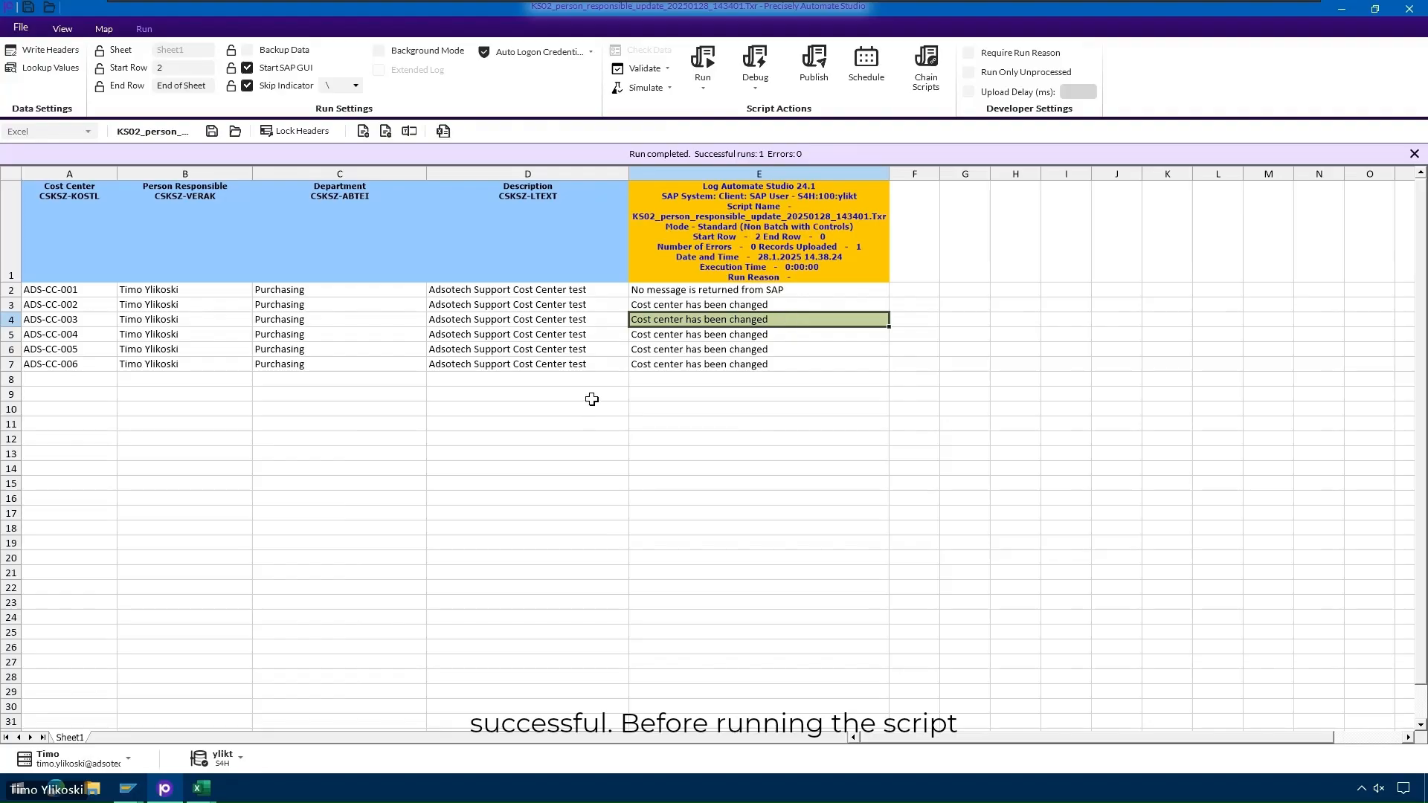
# - Clear the log messages in E2:E7
pyautogui.moveTo(672, 291); pyautogui.dragTo(688, 372)
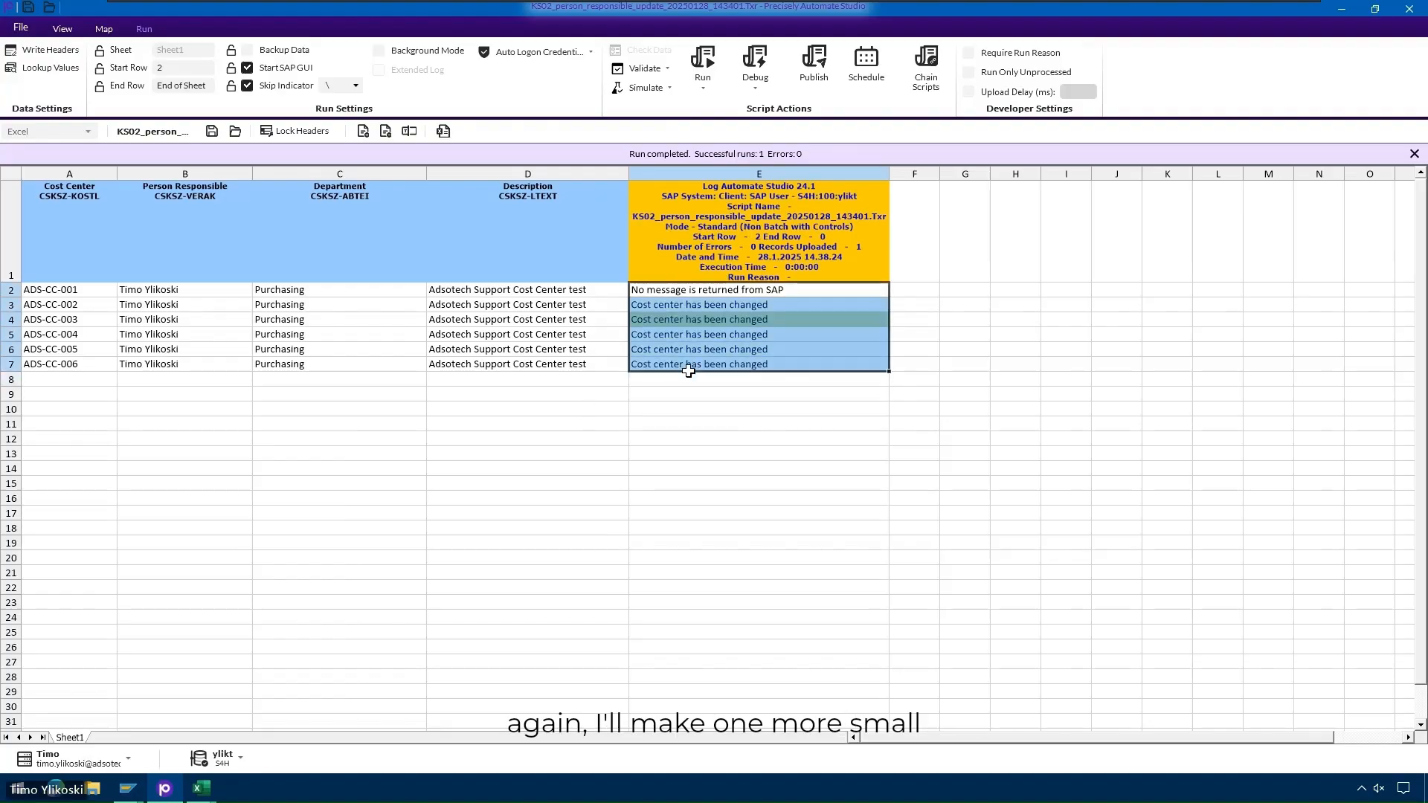
pyautogui.press('Delete')
pyautogui.click(692, 285)
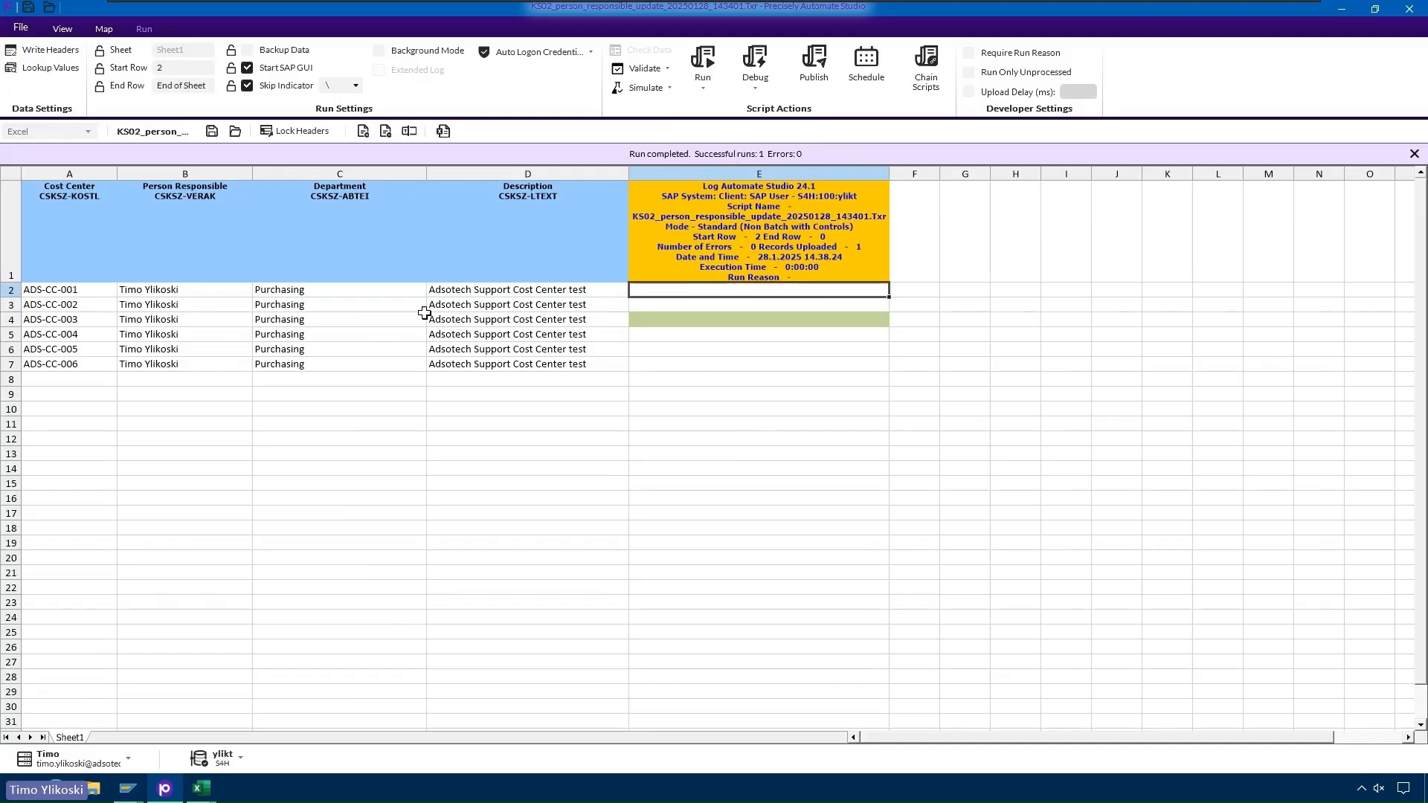
# - Set departments C2:C7 to Services and enable Backup Data in Run Settings
pyautogui.click(321, 291)
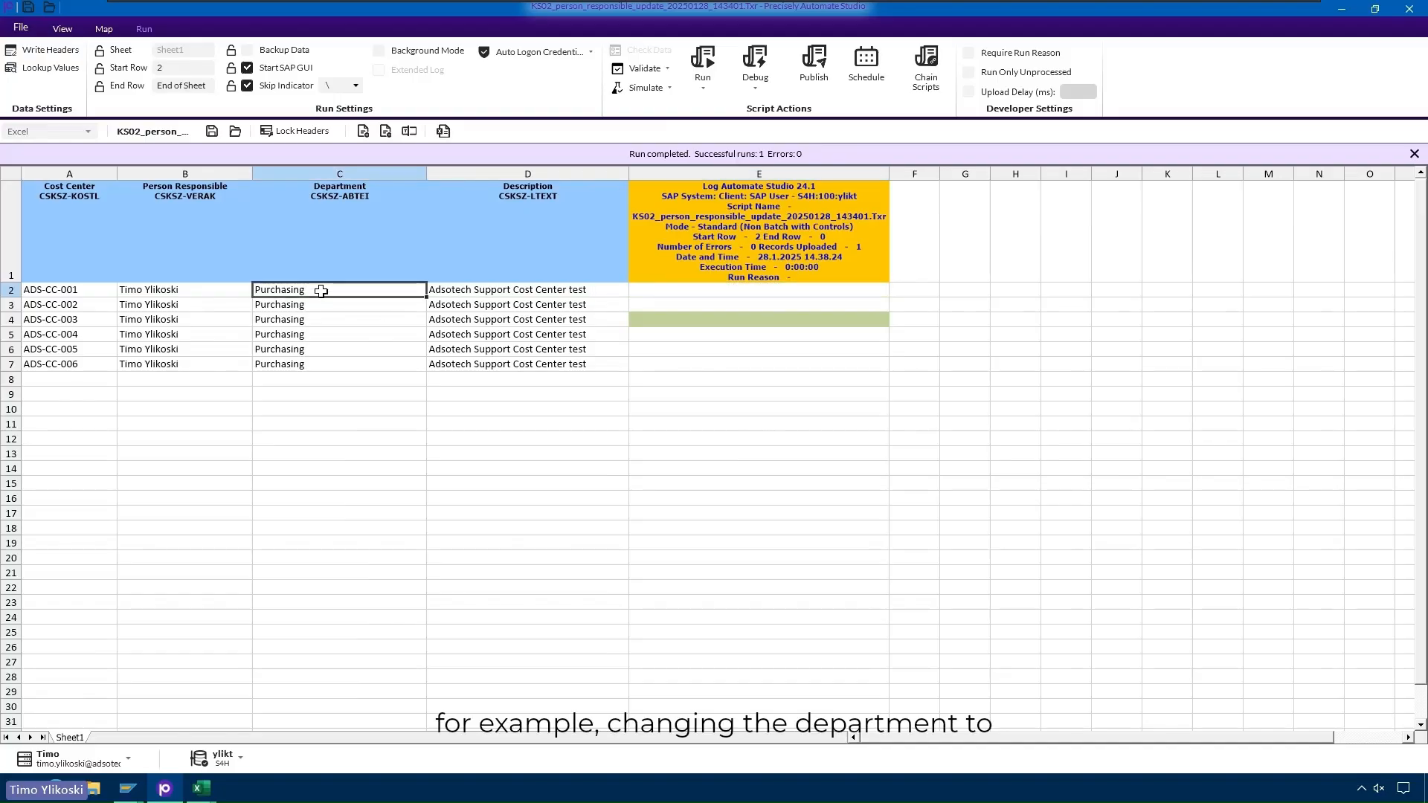
pyautogui.write('Ser')
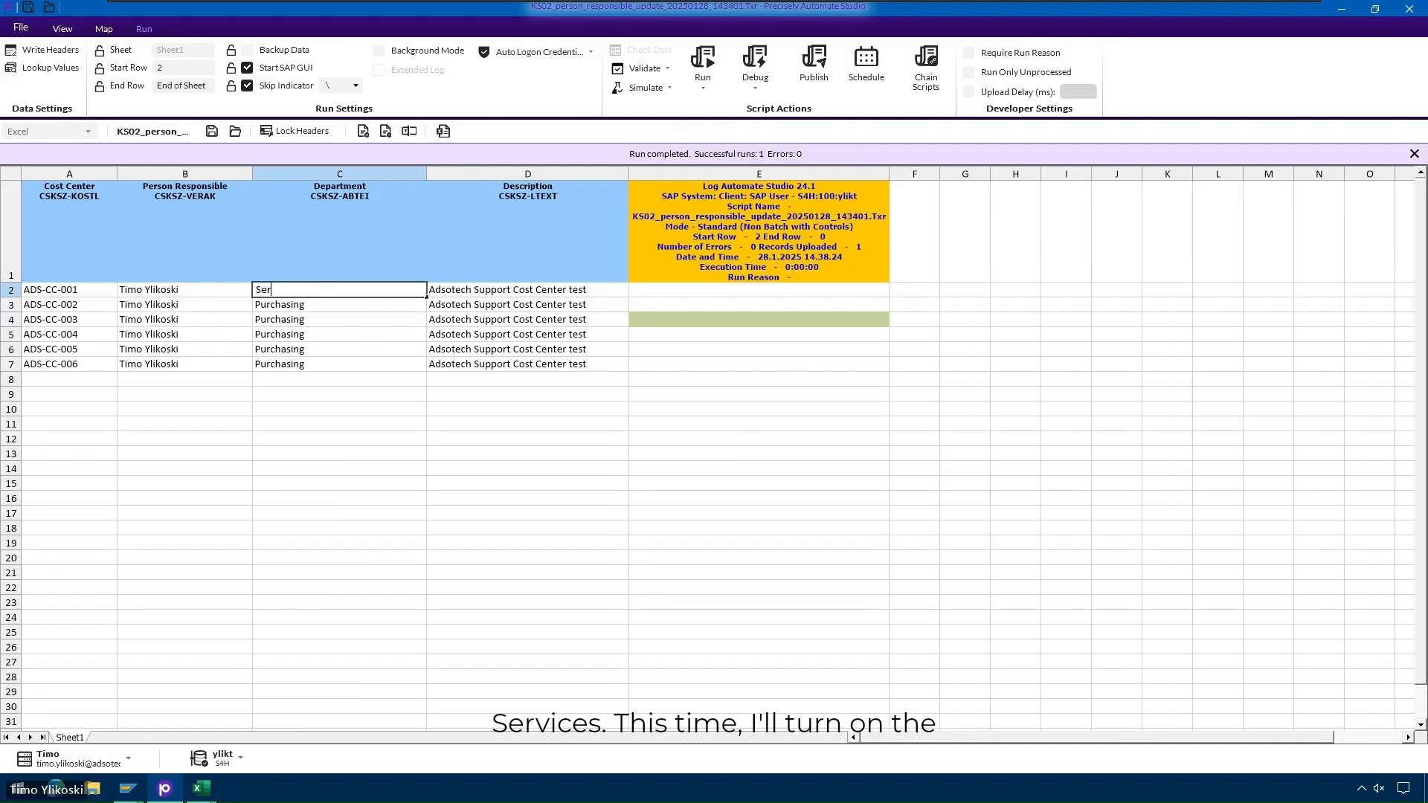
pyautogui.write('vice')
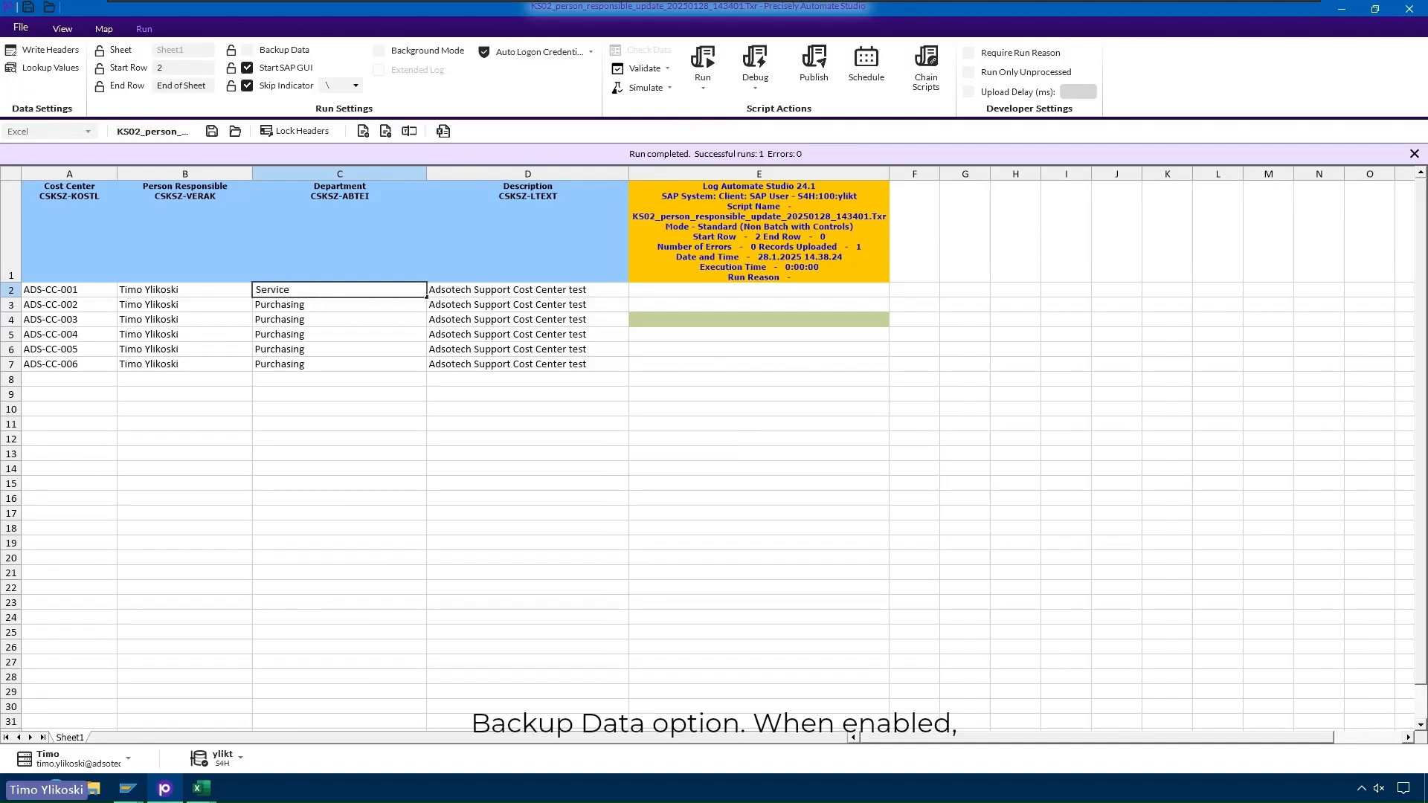
pyautogui.write('s')
pyautogui.press('Return')
pyautogui.moveTo(309, 305); pyautogui.dragTo(326, 371)
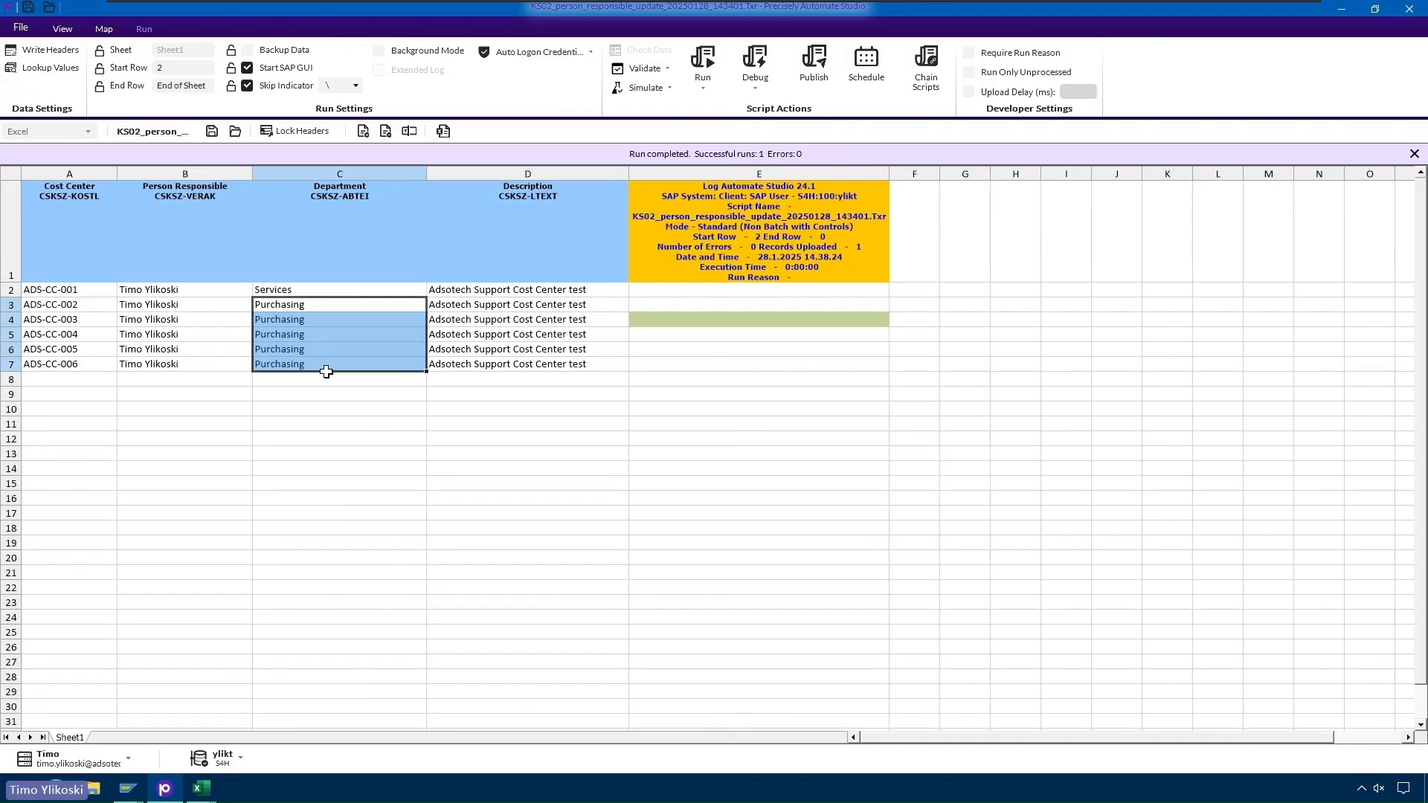
pyautogui.write('Services Services Services Services Services')
pyautogui.click(338, 380)
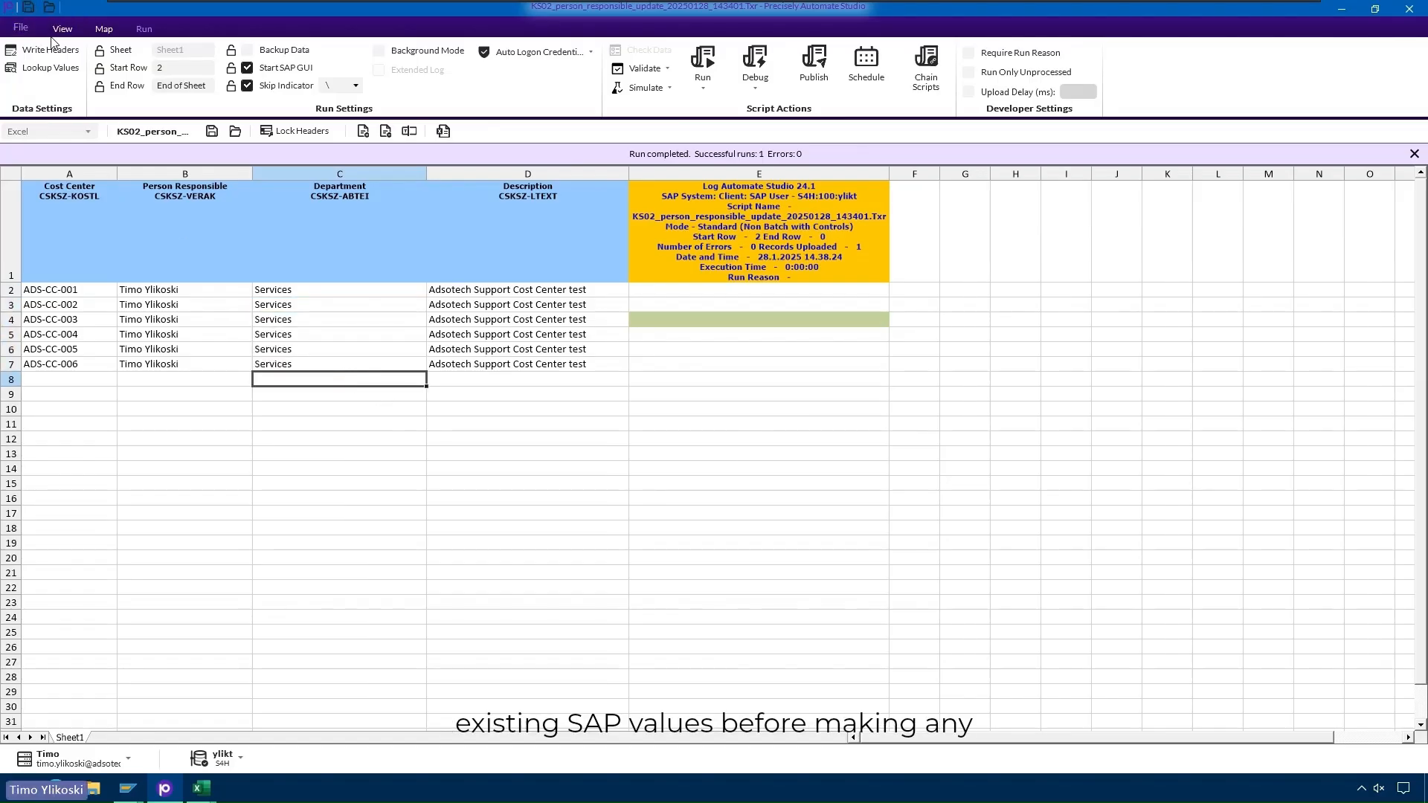
pyautogui.click(248, 50)
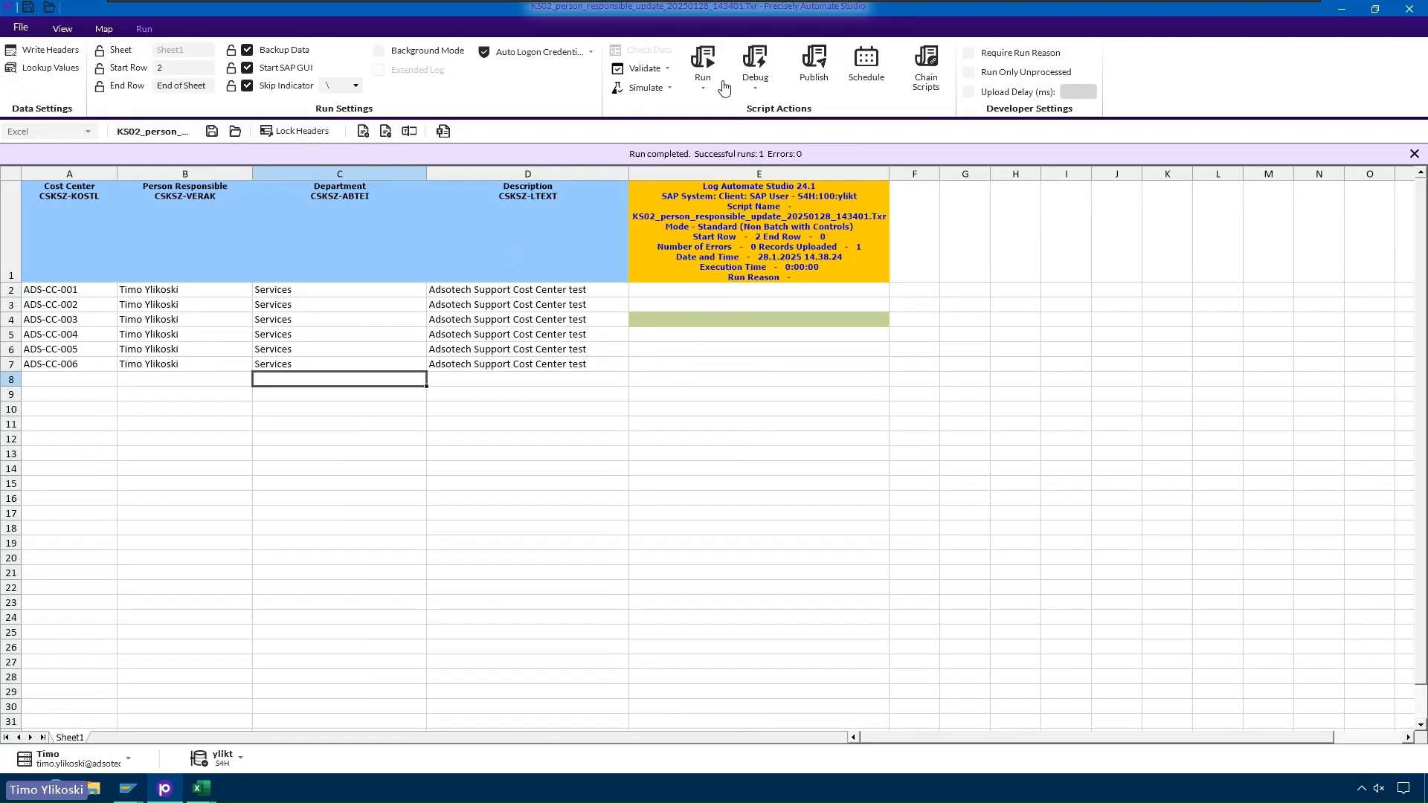
# - Run all six rows, then review backup sheet BK_20250128_143936586 and return to Sheet1
pyautogui.click(704, 60)
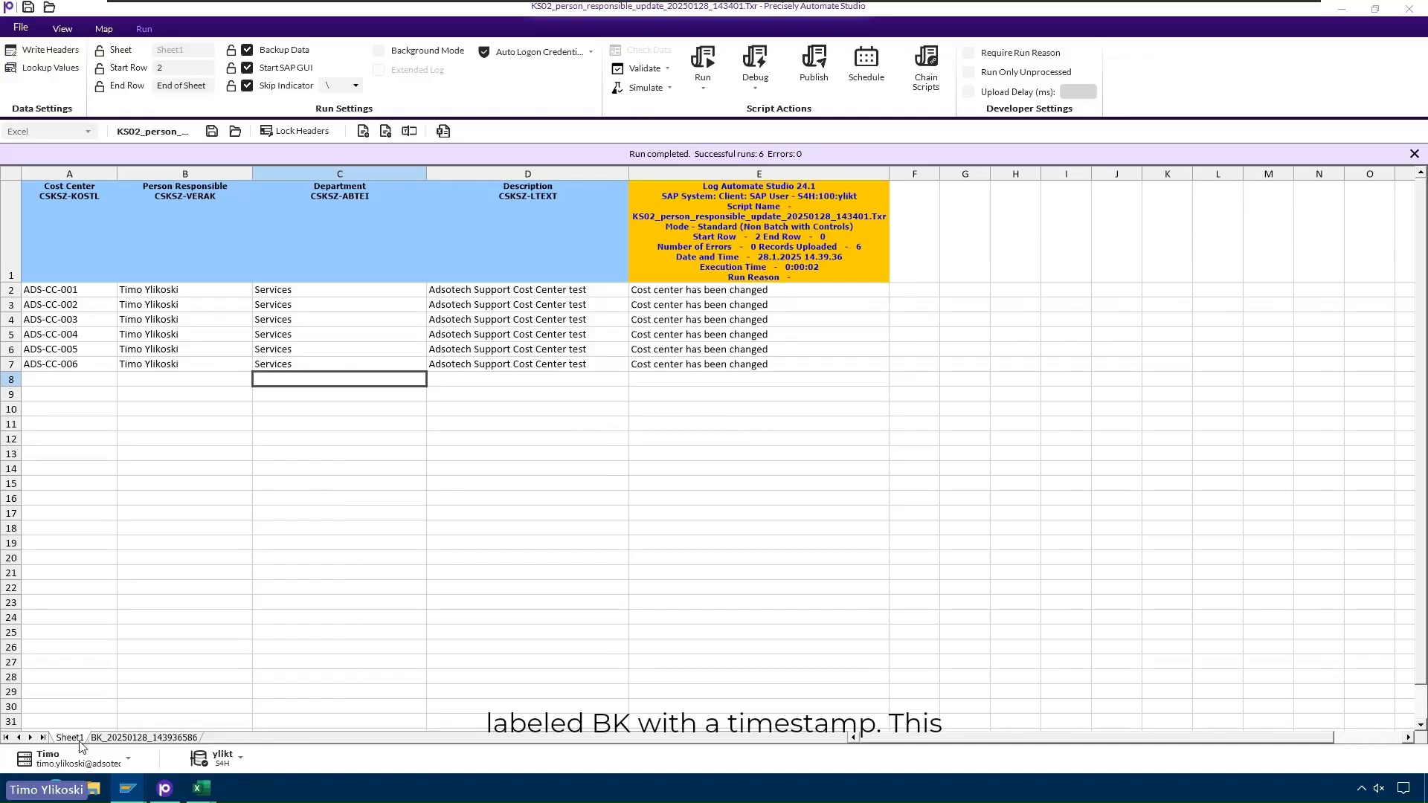
pyautogui.click(131, 739)
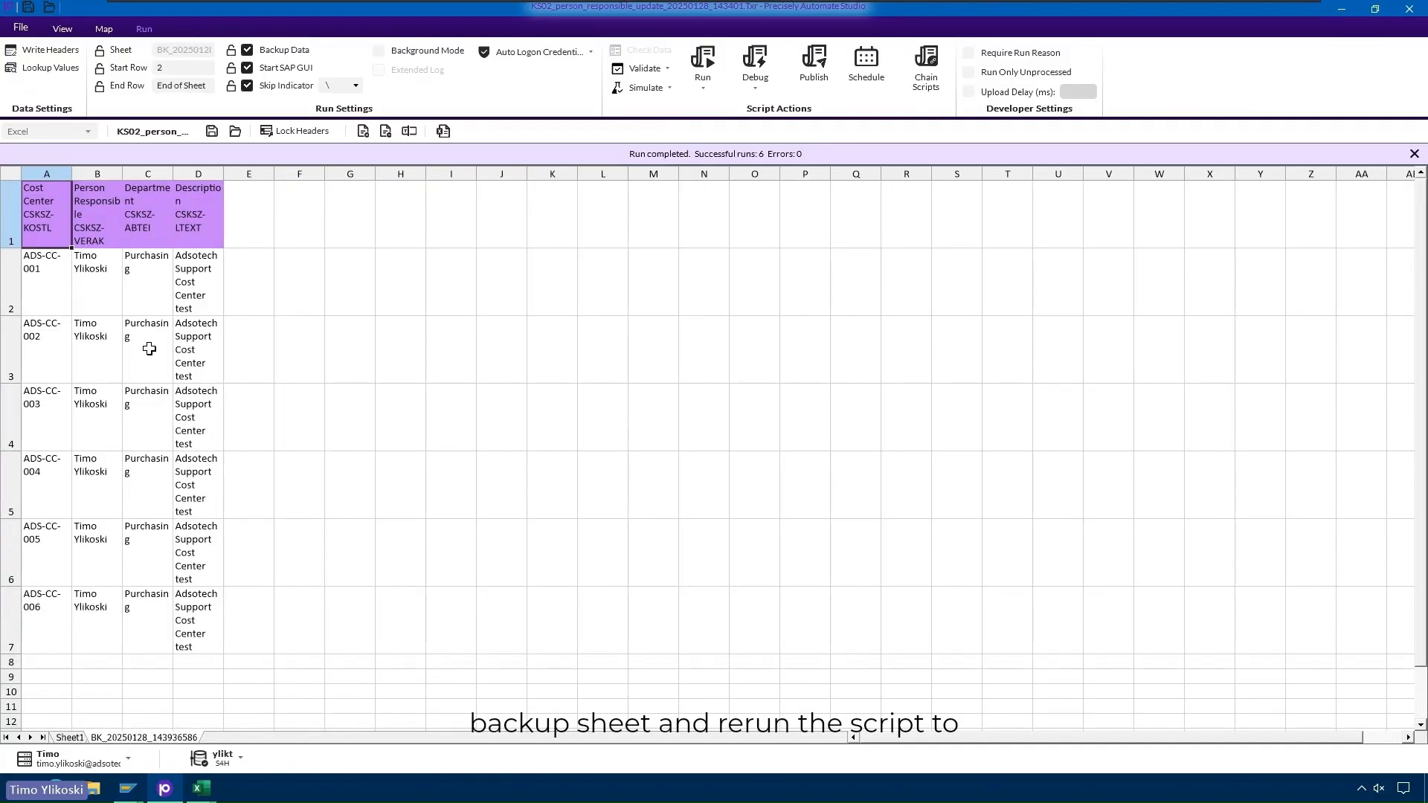
pyautogui.moveTo(50, 261); pyautogui.dragTo(270, 637)
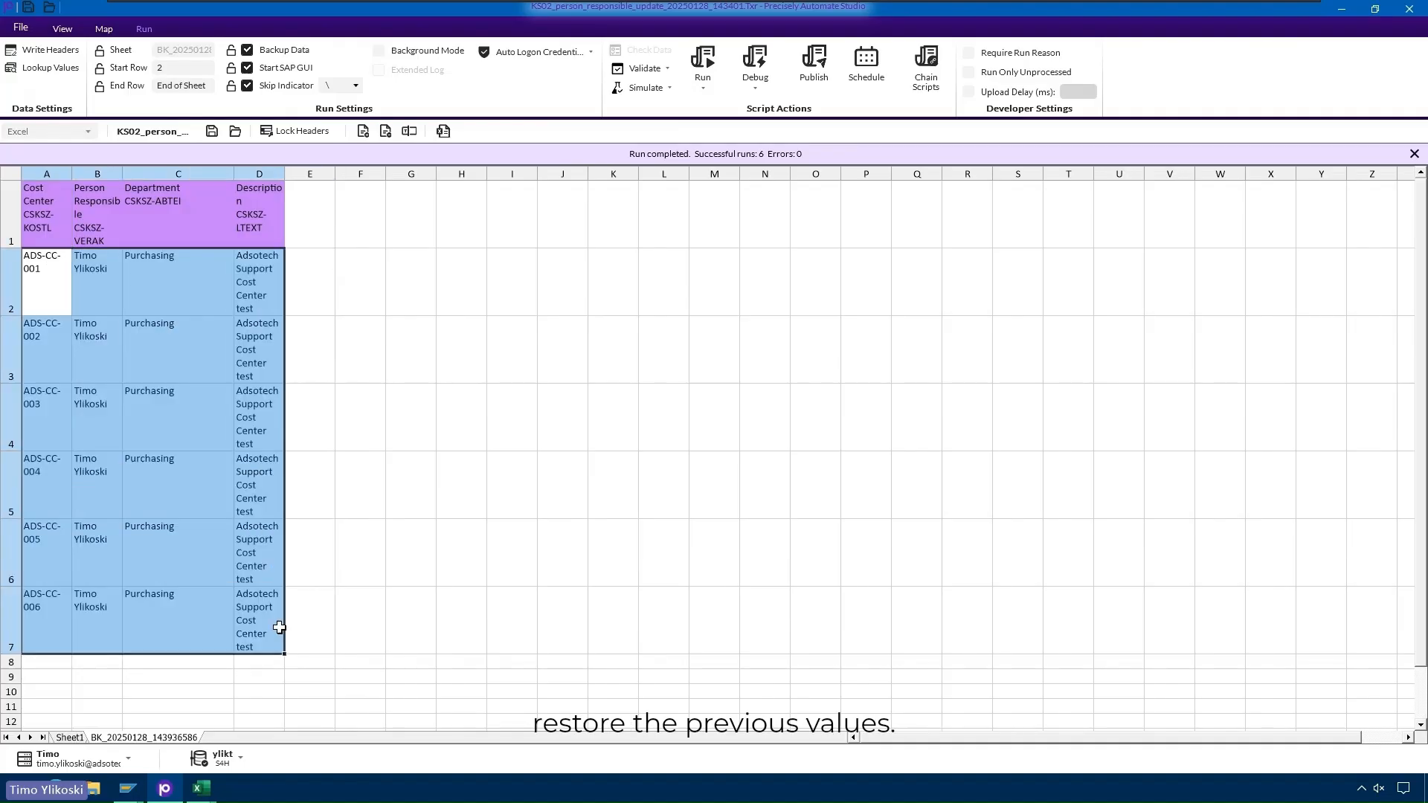
pyautogui.click(71, 738)
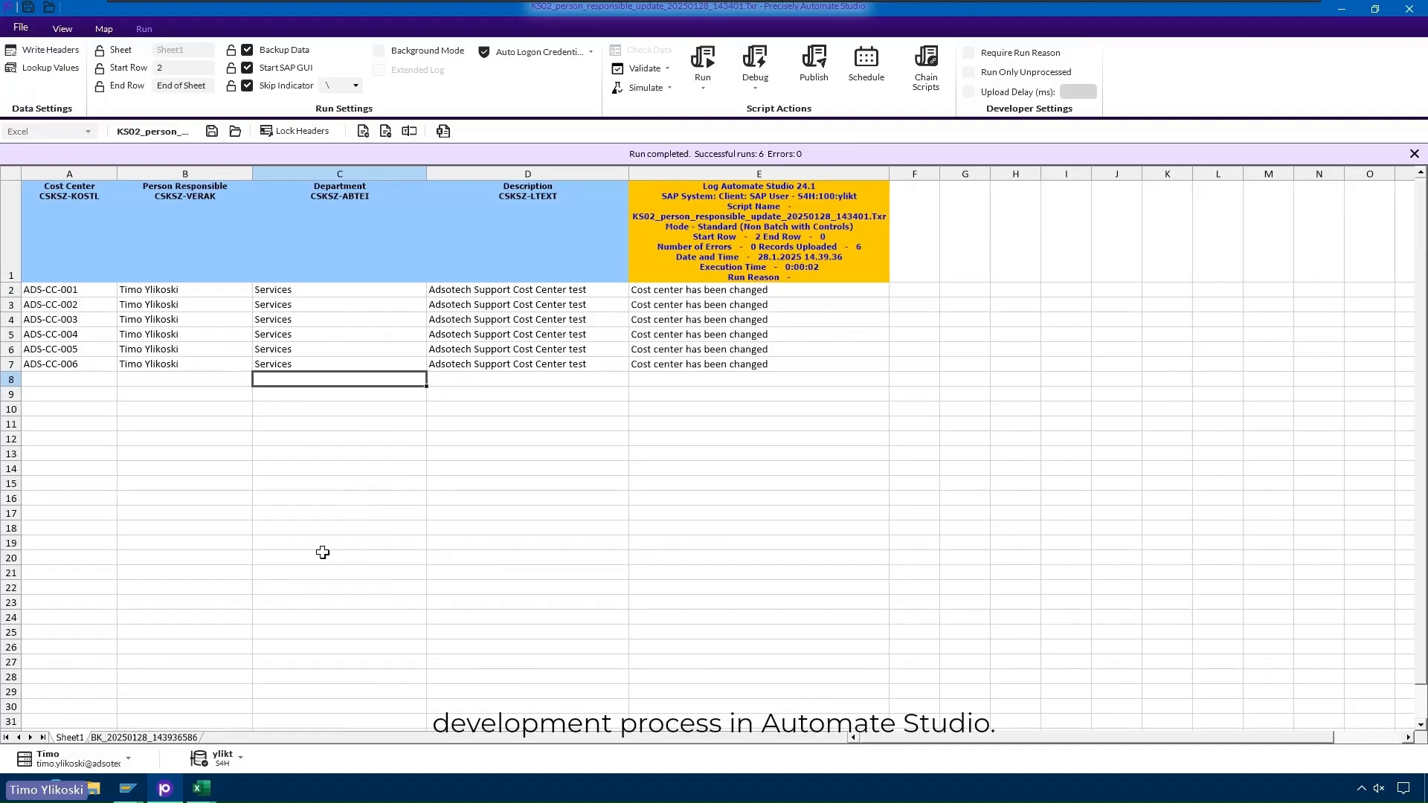
pyautogui.click(143, 738)
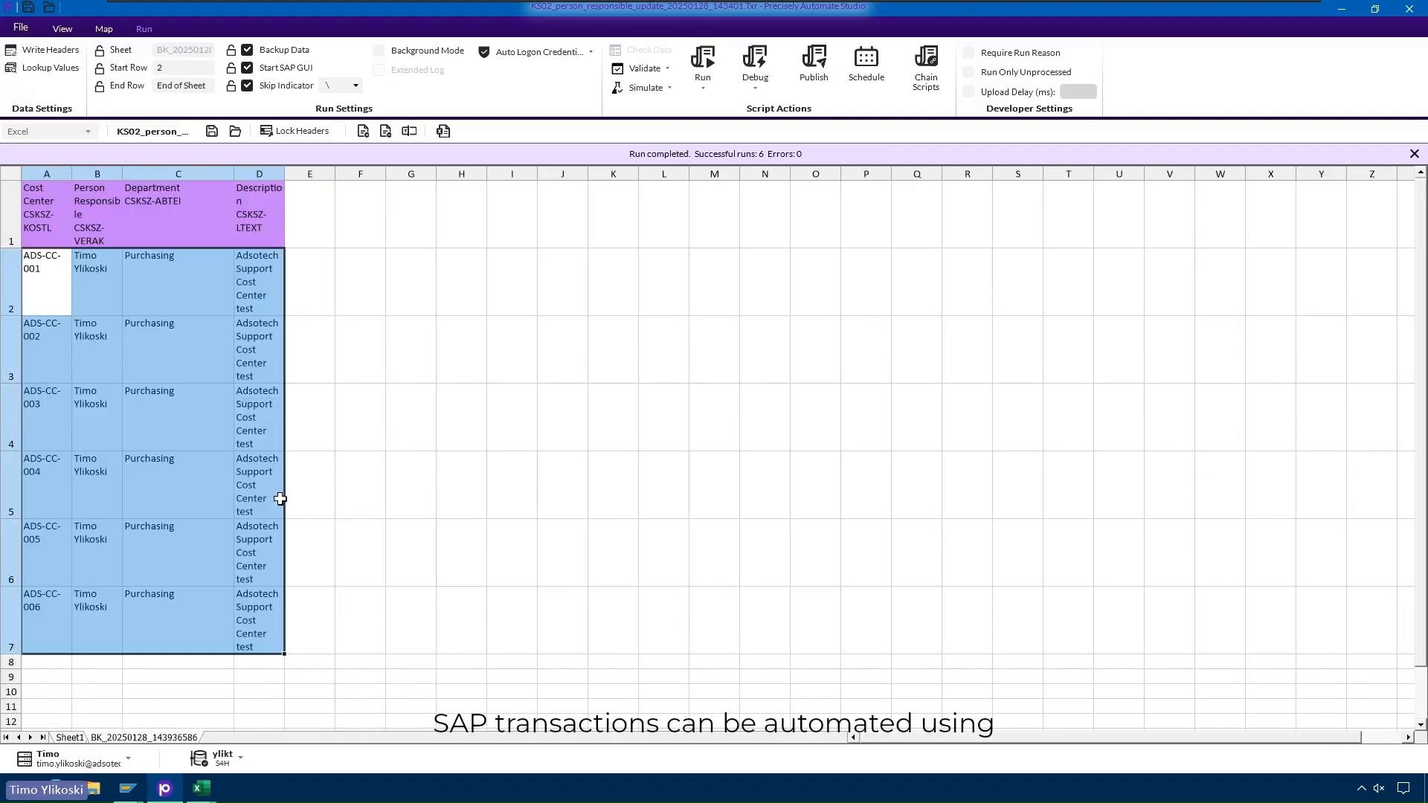
pyautogui.click(69, 738)
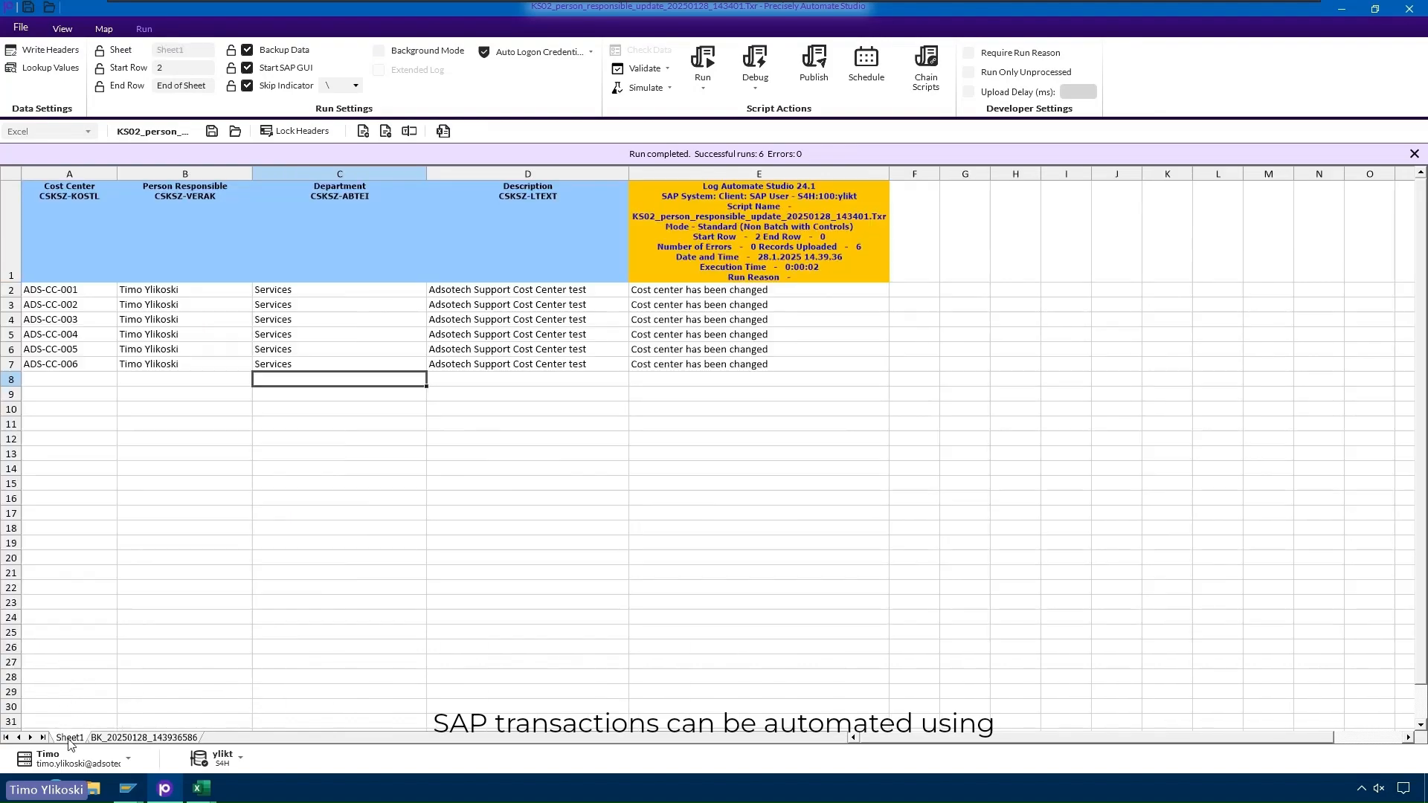